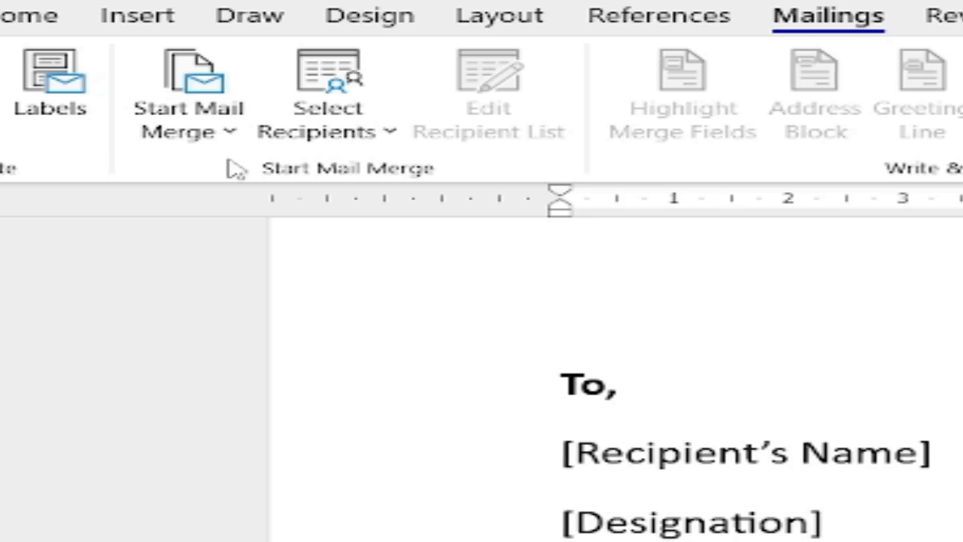
Start a new recipient list using Select Recipients > Type a New List.
{"action": "left_click", "coordinate": [376, 143]}
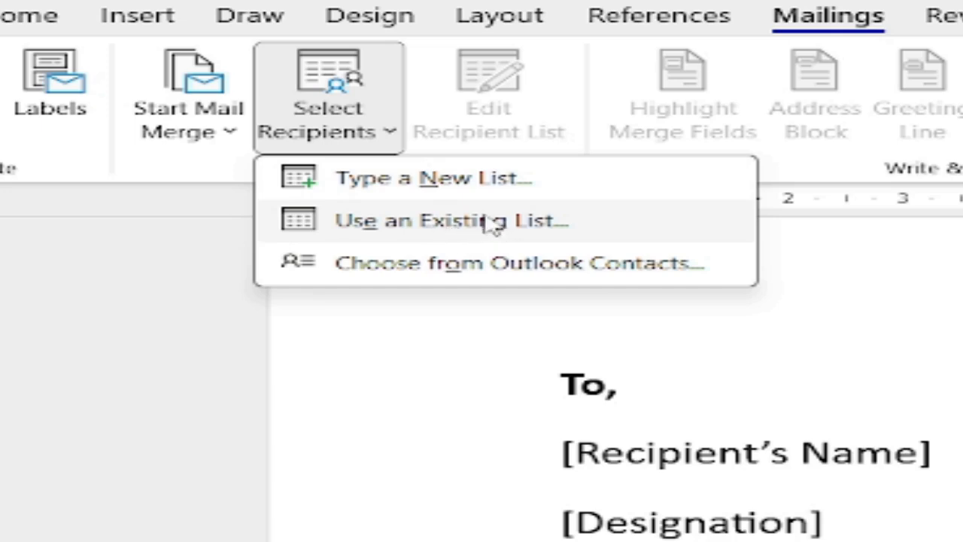
{"action": "left_click", "coordinate": [419, 179]}
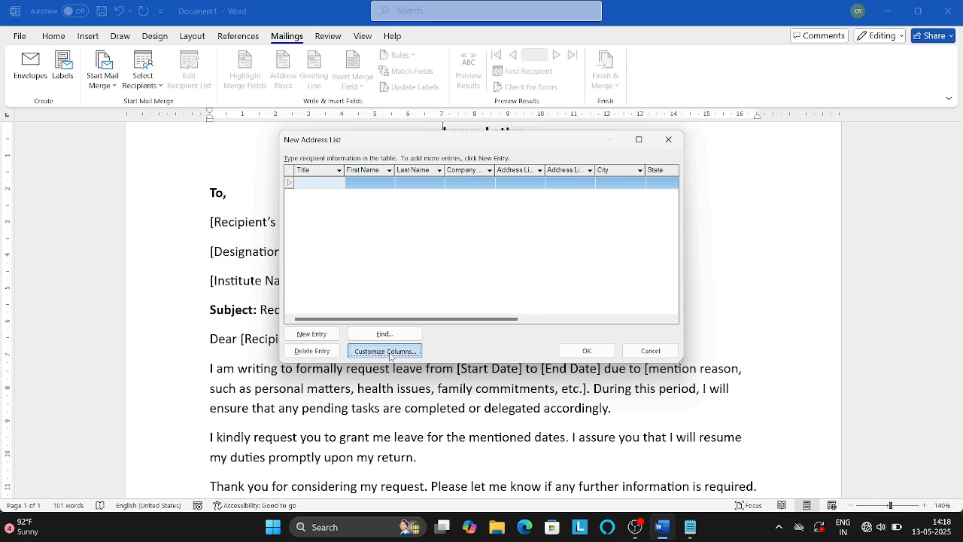
Delete the default address fields one by one, starting from E-mail Address, confirming each removal.
{"action": "left_click", "coordinate": [298, 418]}
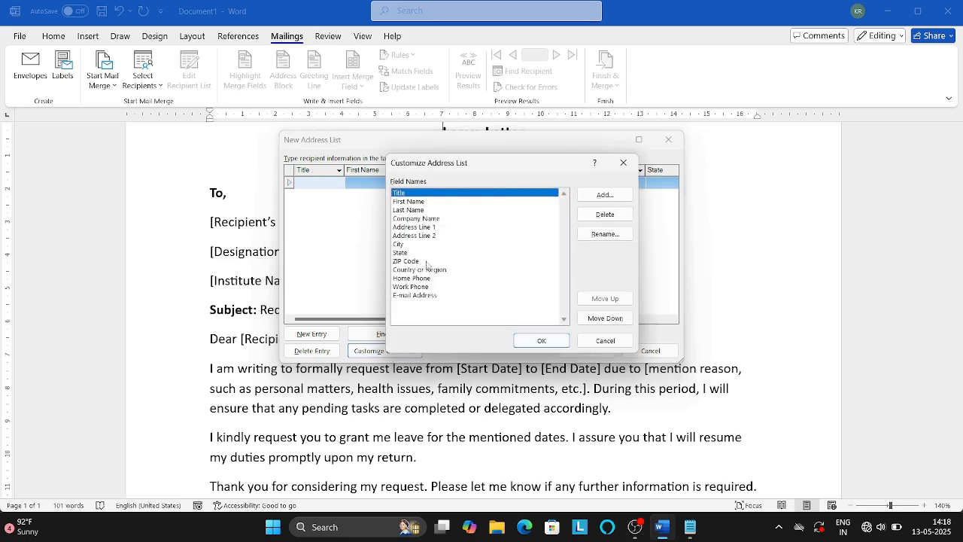
{"action": "left_click", "coordinate": [436, 295]}
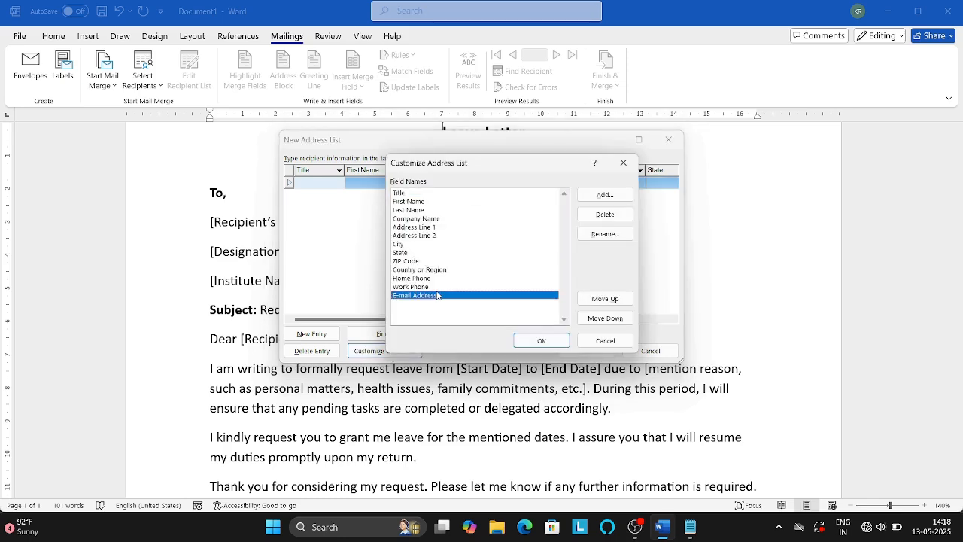
{"action": "left_click", "coordinate": [594, 216]}
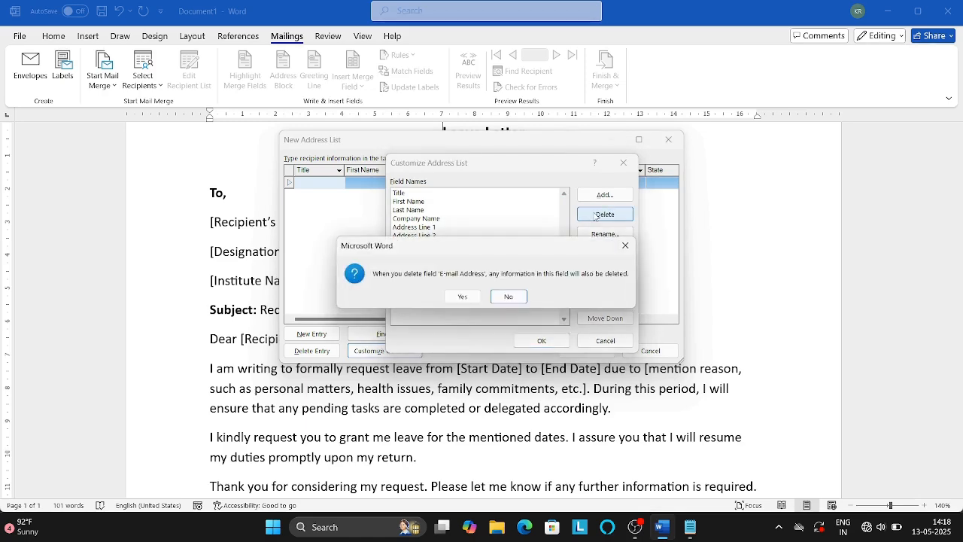
{"action": "key", "text": "Return"}
{"action": "key", "text": "Return"}
{"action": "key", "text": "Return"}
{"action": "key", "text": "Return"}
{"action": "key", "text": "Return"}
{"action": "key", "text": "Return"}
{"action": "key", "text": "Return"}
{"action": "key", "text": "Return"}
{"action": "key", "text": "Return"}
{"action": "key", "text": "Return"}
{"action": "key", "text": "Return"}
{"action": "key", "text": "Return"}
{"action": "key", "text": "Return"}
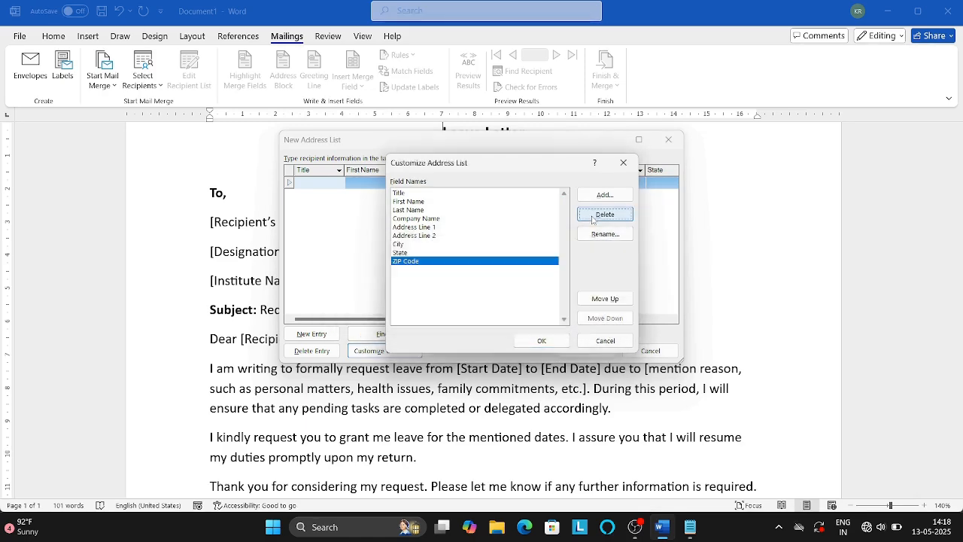
{"action": "key", "text": "Return"}
{"action": "key", "text": "Return"}
{"action": "key", "text": "Return"}
{"action": "key", "text": "Return"}
{"action": "key", "text": "Return"}
{"action": "key", "text": "Return"}
{"action": "key", "text": "Return"}
{"action": "key", "text": "Return"}
{"action": "key", "text": "Return"}
{"action": "key", "text": "Return"}
{"action": "key", "text": "Return"}
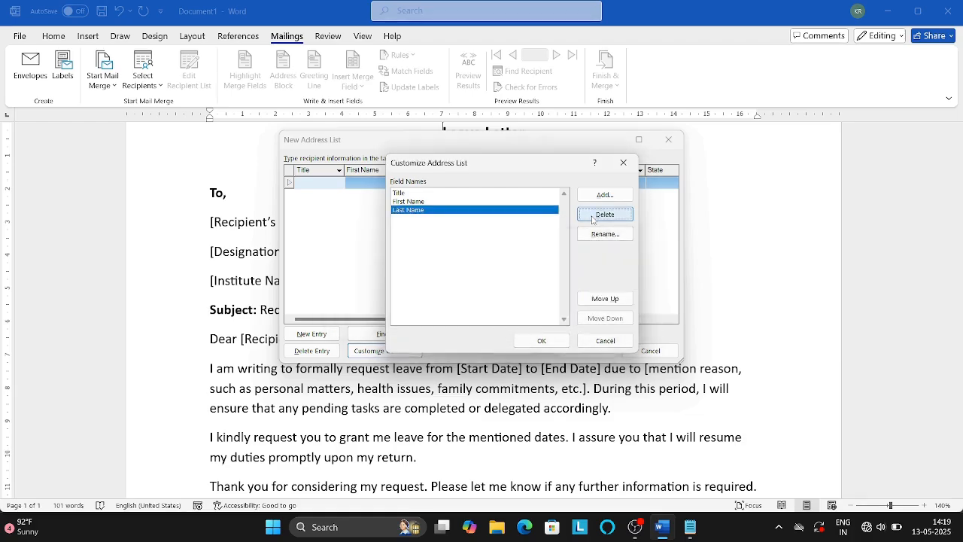
{"action": "key", "text": "Return"}
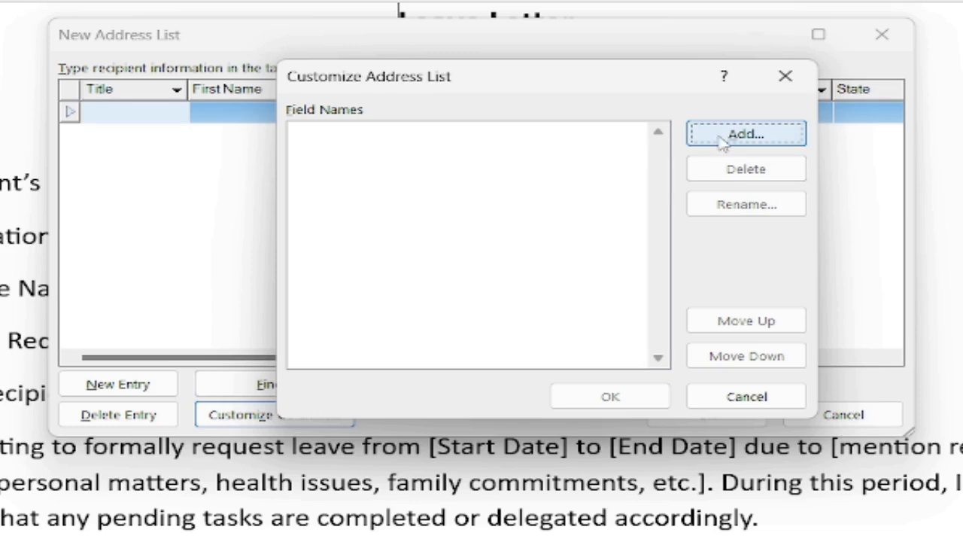
Add the Recipient, Designation and Institute Name fields to the address list.
{"action": "left_click", "coordinate": [733, 141]}
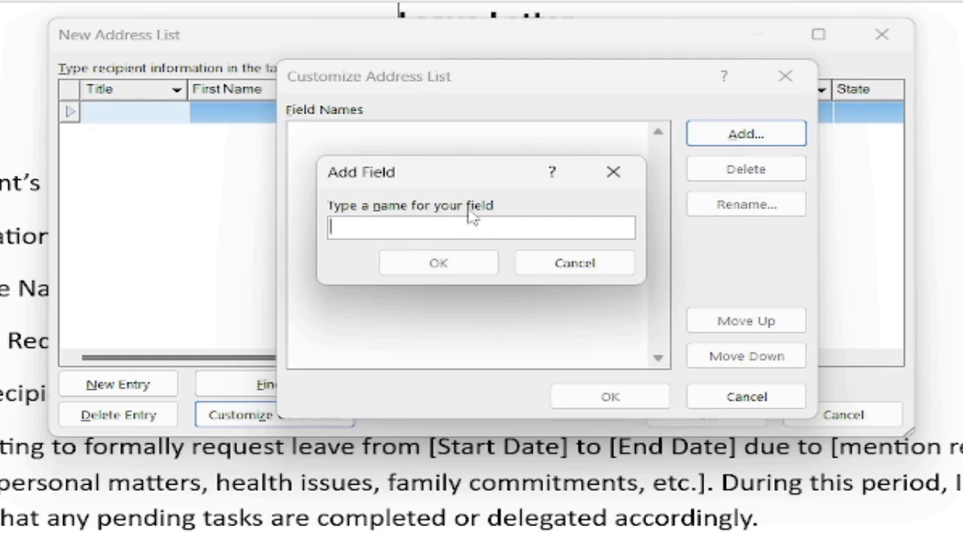
{"action": "type", "text": "R"}
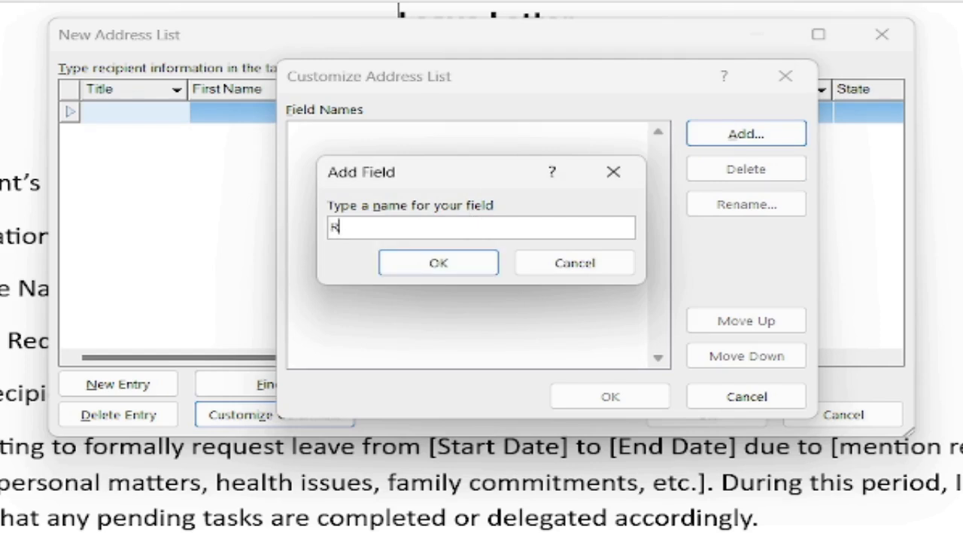
{"action": "type", "text": "ecipient"}
{"action": "left_click", "coordinate": [459, 268]}
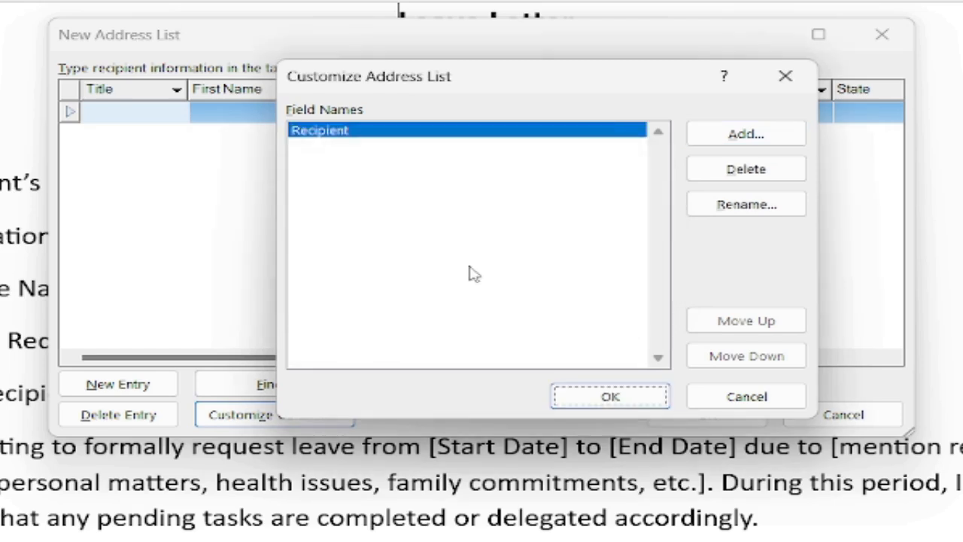
{"action": "left_click", "coordinate": [718, 133]}
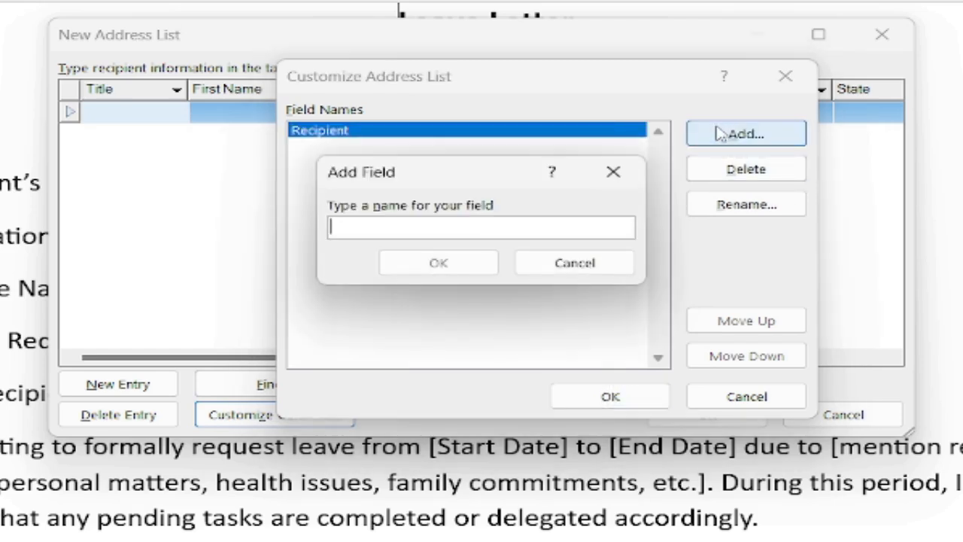
{"action": "type", "text": "Designation"}
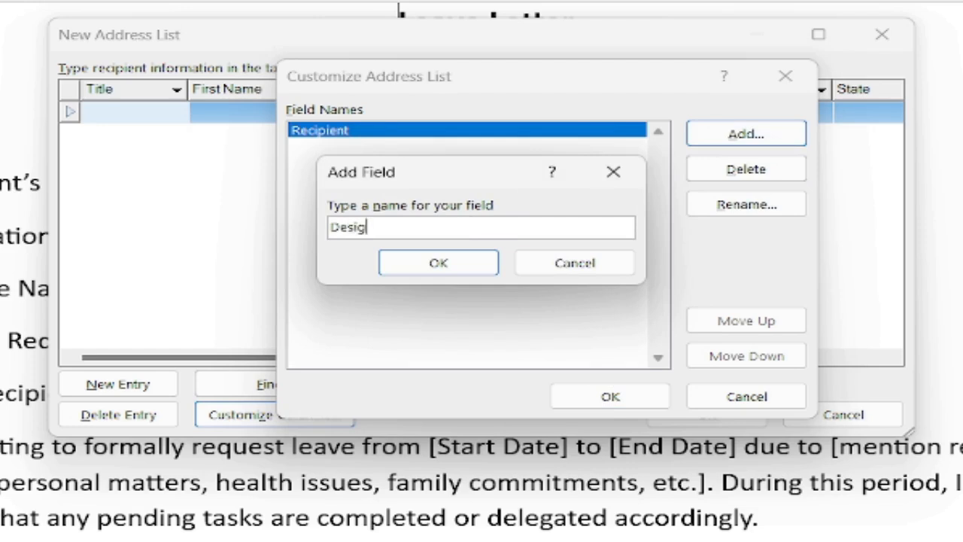
{"action": "left_click", "coordinate": [464, 268]}
{"action": "left_click", "coordinate": [718, 137]}
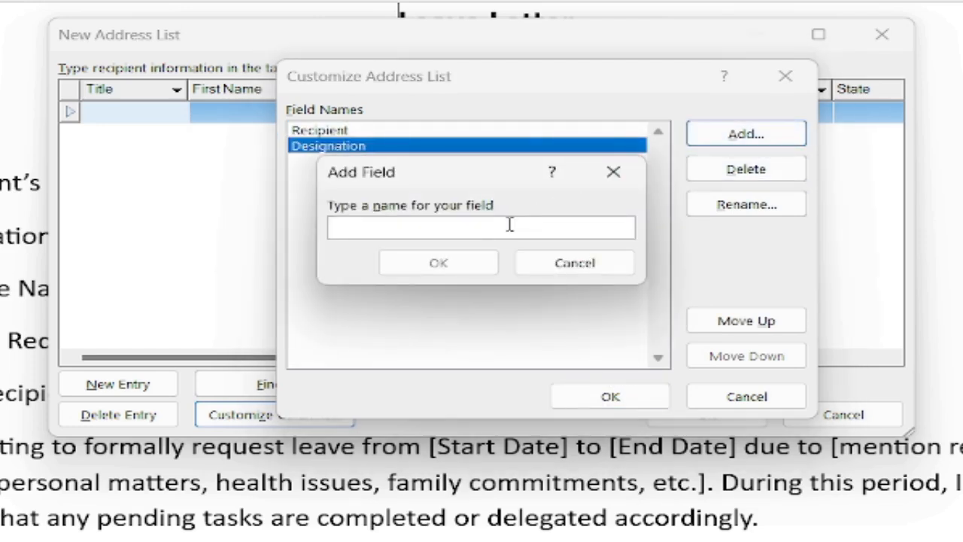
{"action": "type", "text": "Institute Name"}
{"action": "key", "text": "Return"}
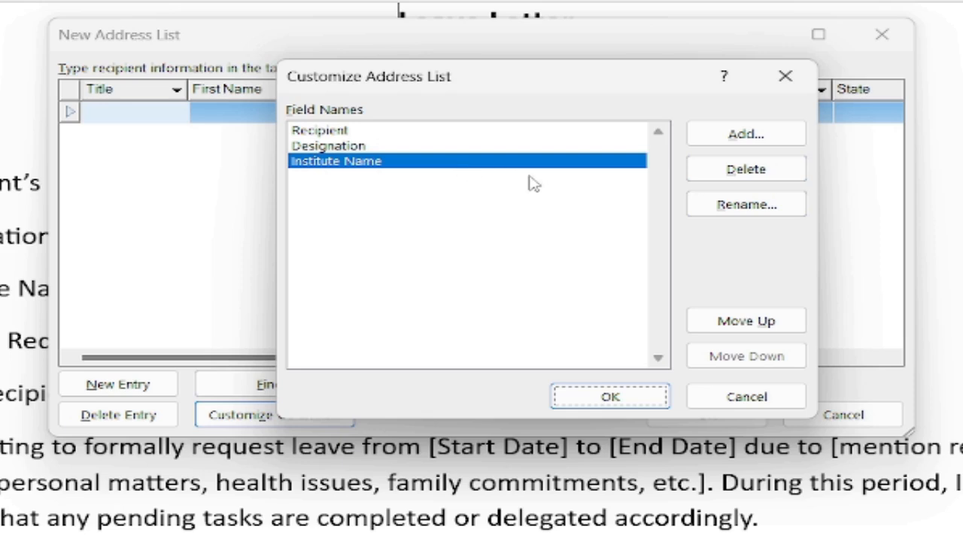
Add the leave date, Reason and Name fields, then apply the new columns to the table.
{"action": "left_click", "coordinate": [726, 136]}
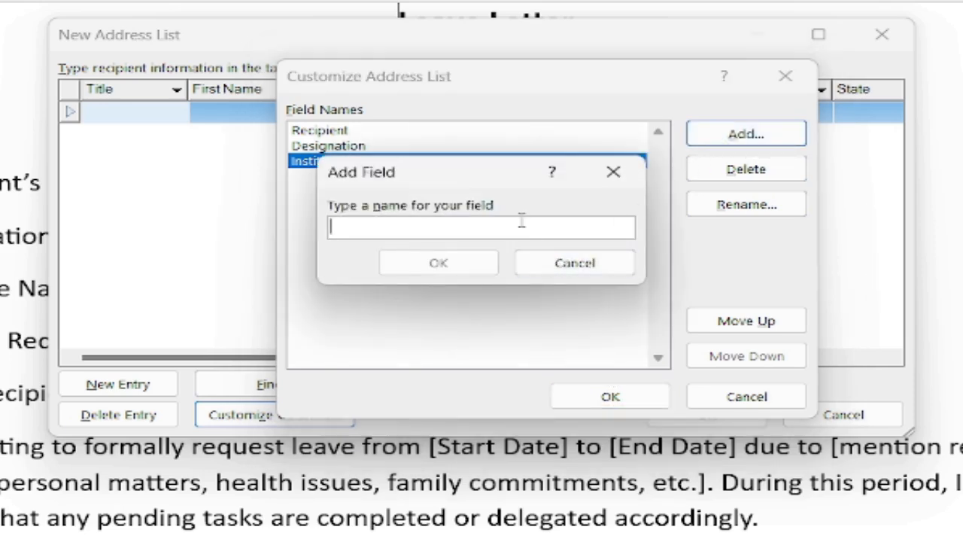
{"action": "type", "text": "S"}
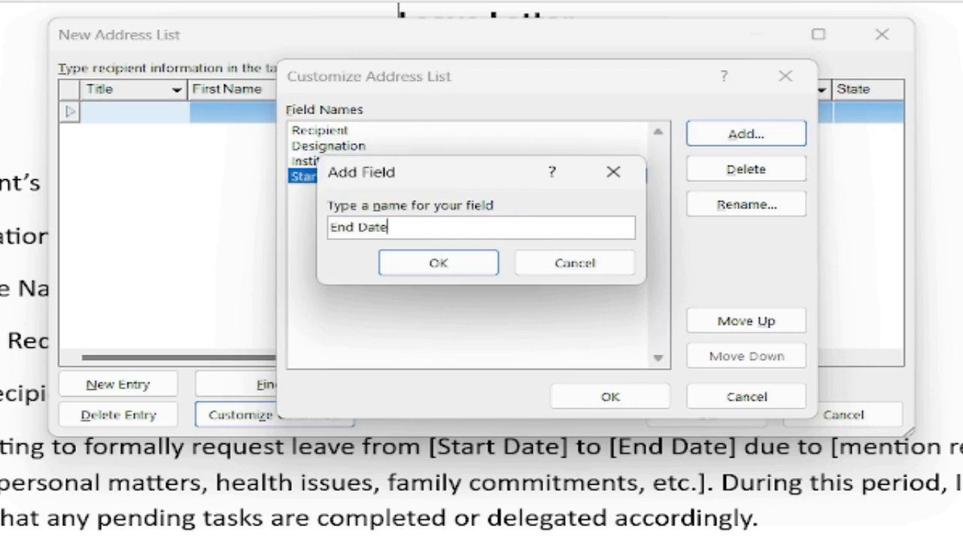
{"action": "left_click", "coordinate": [408, 263]}
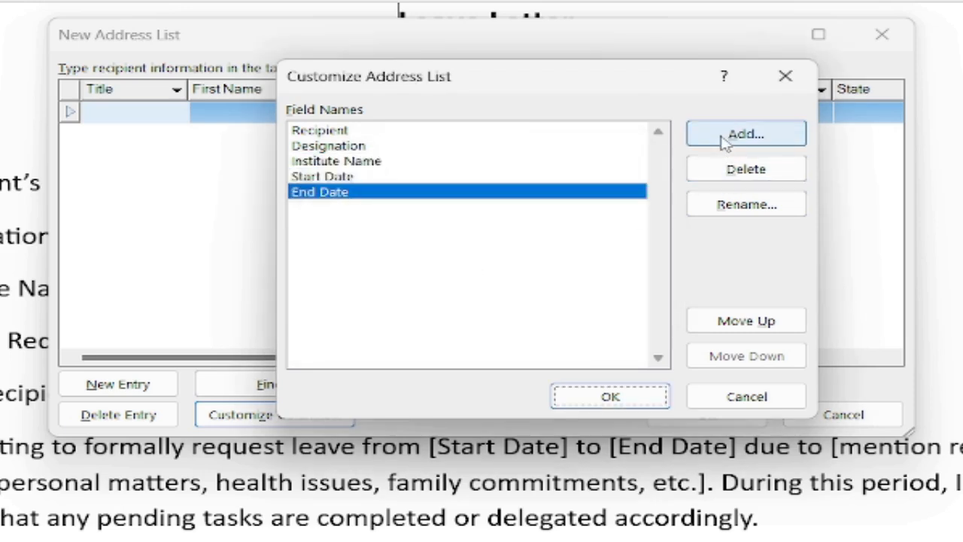
{"action": "left_click", "coordinate": [724, 138]}
{"action": "type", "text": "Reson"}
{"action": "key", "text": "BackSpace"}
{"action": "key", "text": "BackSpace"}
{"action": "key", "text": "BackSpace"}
{"action": "type", "text": "ason"}
{"action": "left_click", "coordinate": [444, 265]}
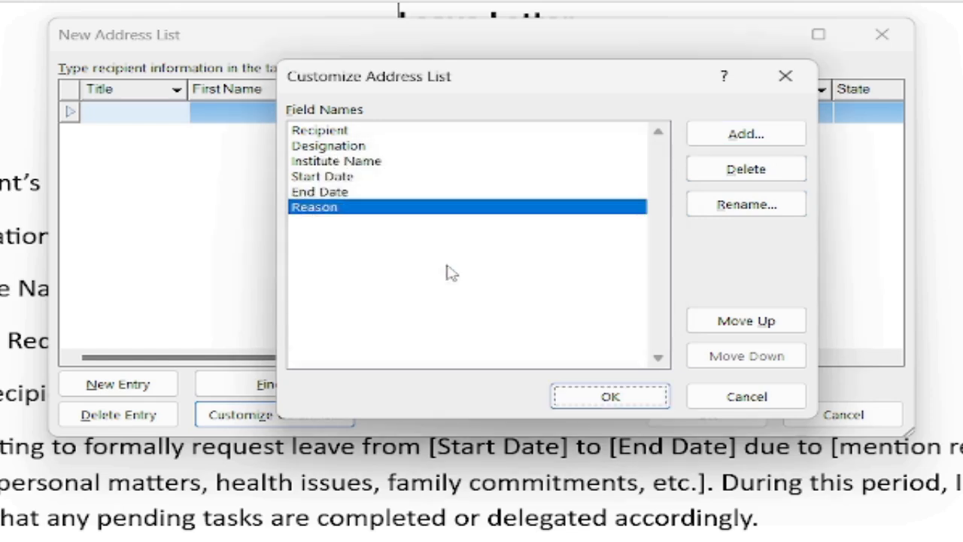
{"action": "left_click", "coordinate": [720, 135]}
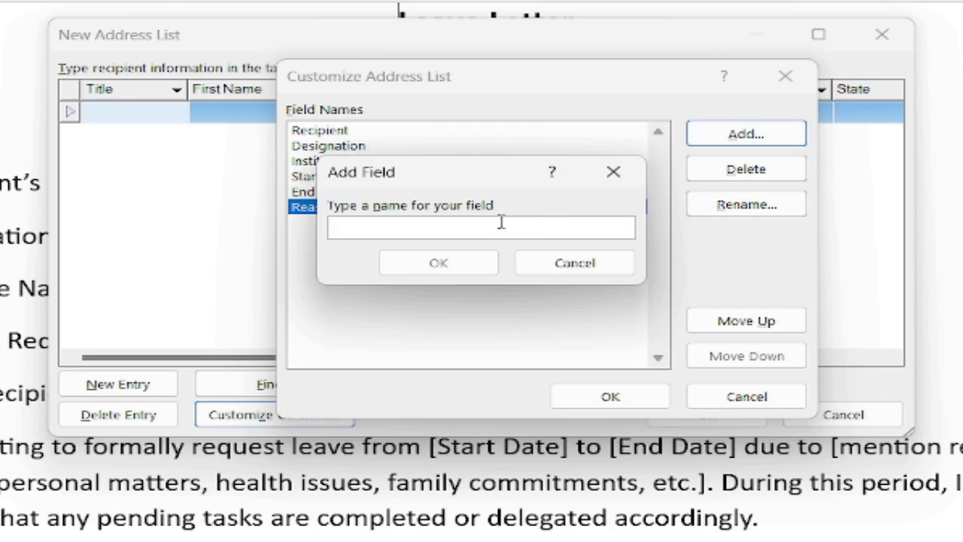
{"action": "type", "text": "Name"}
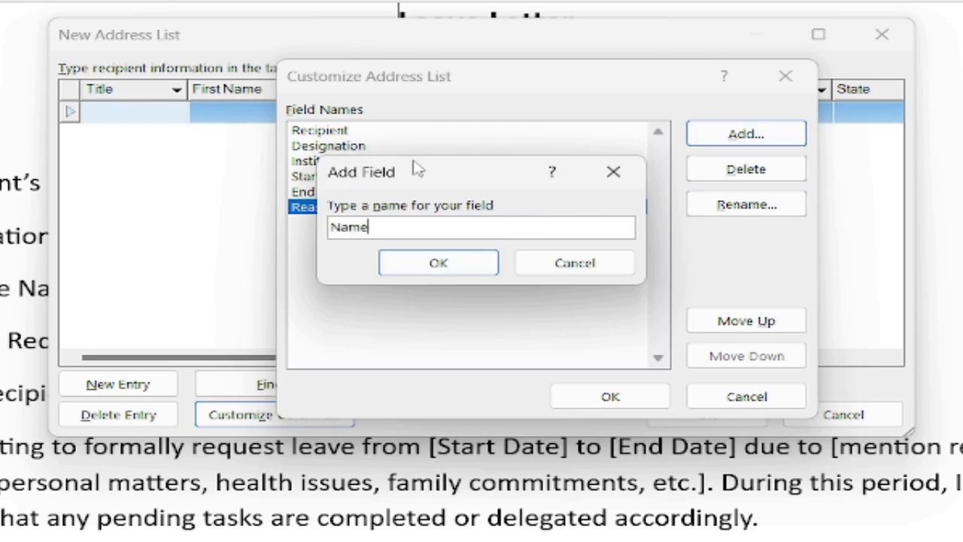
{"action": "left_click", "coordinate": [436, 264]}
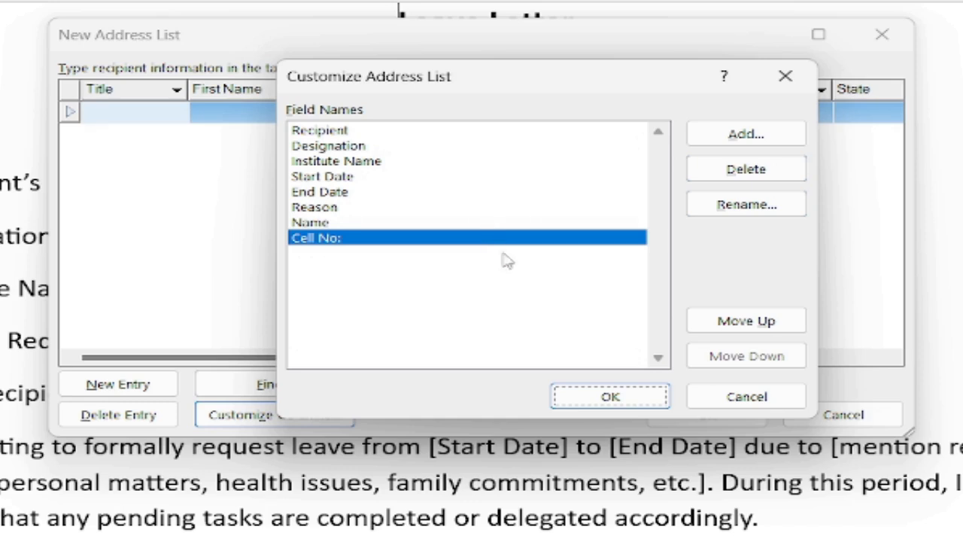
{"action": "left_click", "coordinate": [608, 398]}
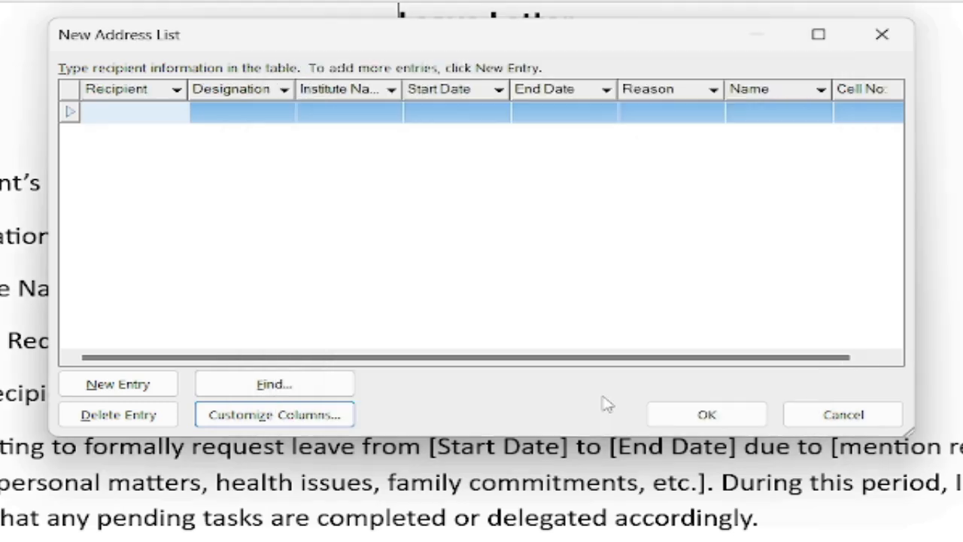
{"action": "left_click", "coordinate": [262, 411]}
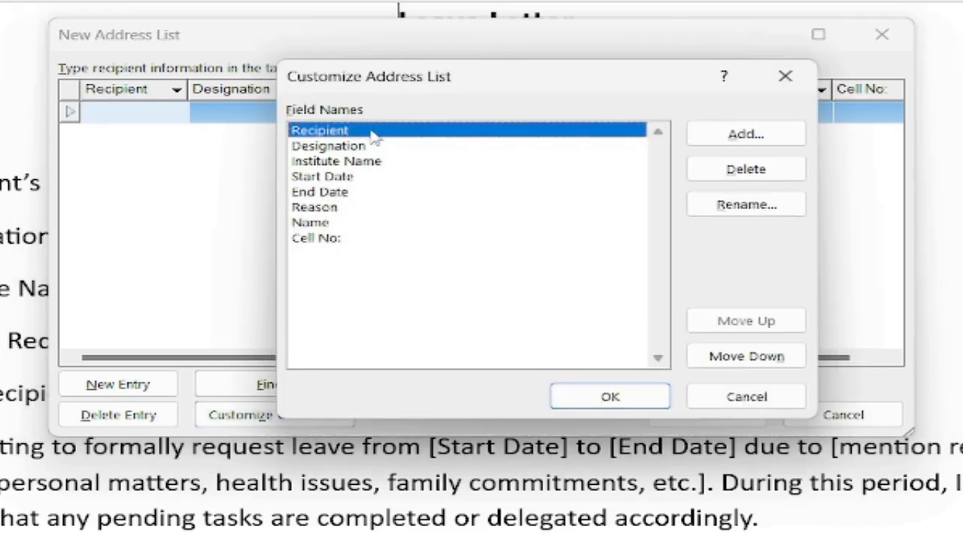
{"action": "left_click", "coordinate": [741, 365]}
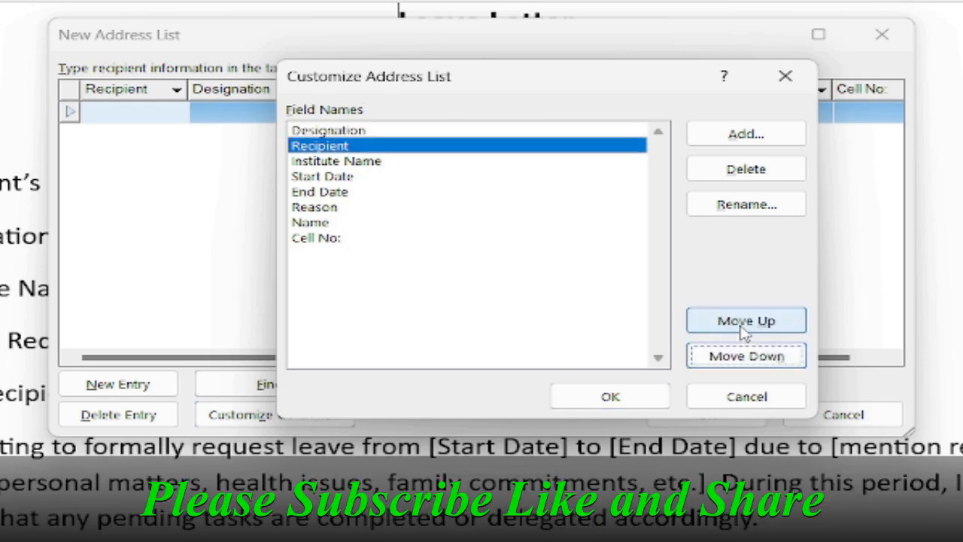
{"action": "left_click", "coordinate": [744, 326]}
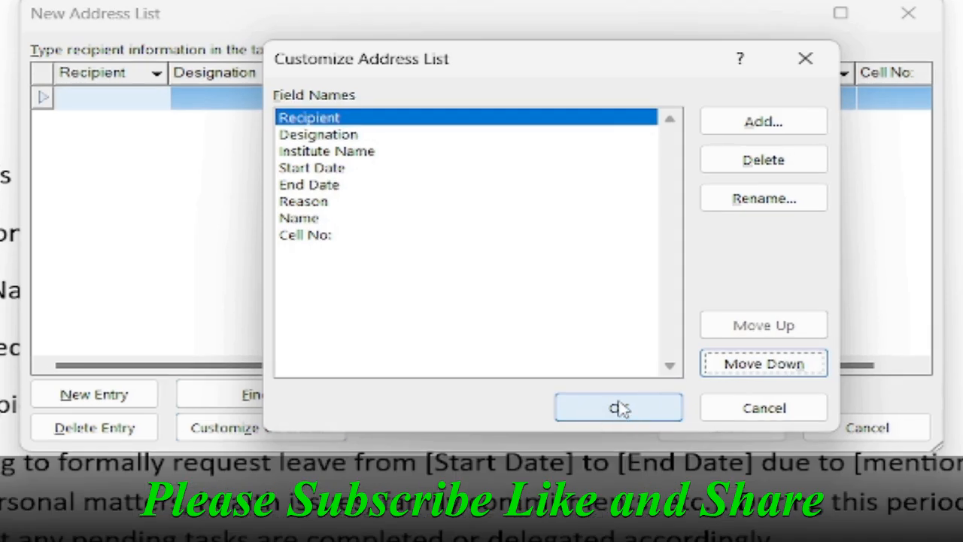
{"action": "left_click", "coordinate": [612, 397]}
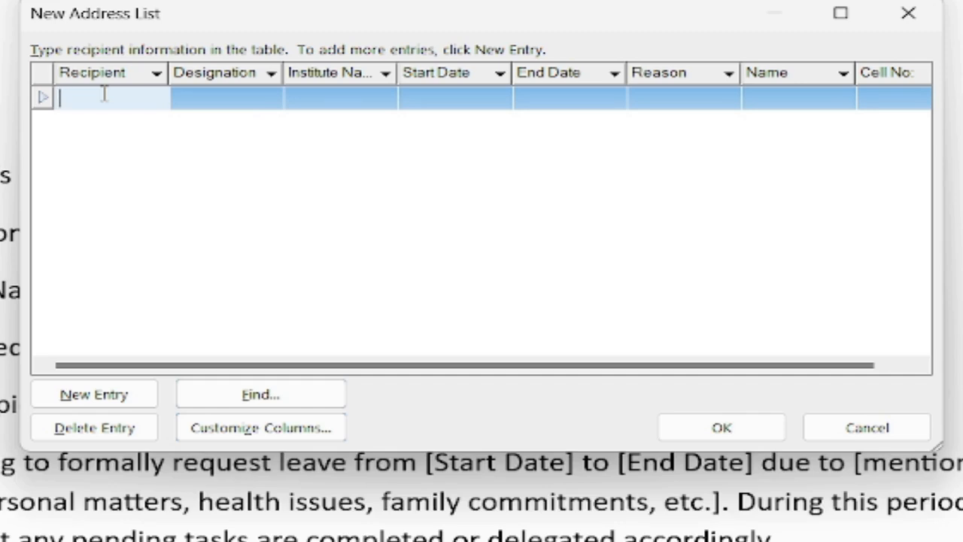
Fill the first entry with the recipient's name, designation Manager and institute Satya Institute.
{"action": "type", "text": "Gopal"}
{"action": "key", "text": "Tab"}
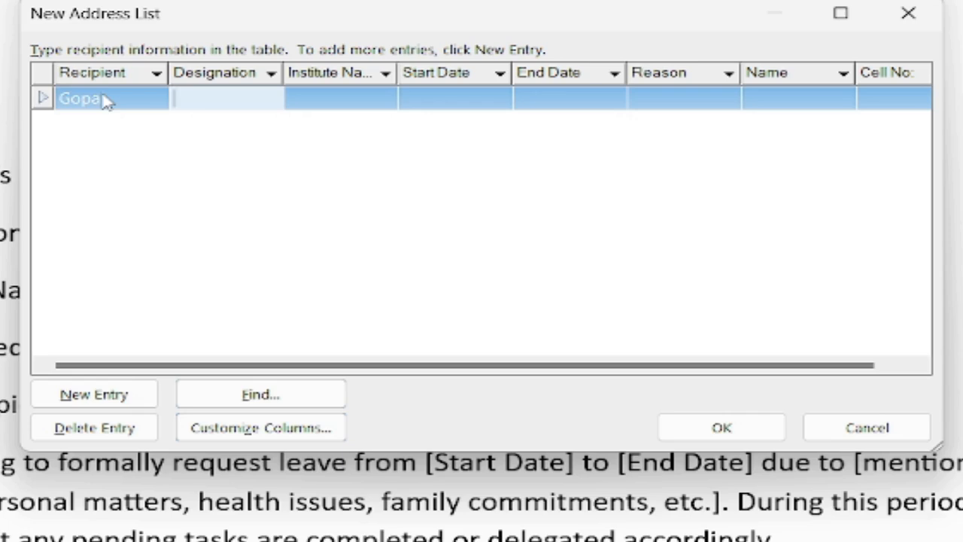
{"action": "type", "text": "Manager"}
{"action": "key", "text": "Tab"}
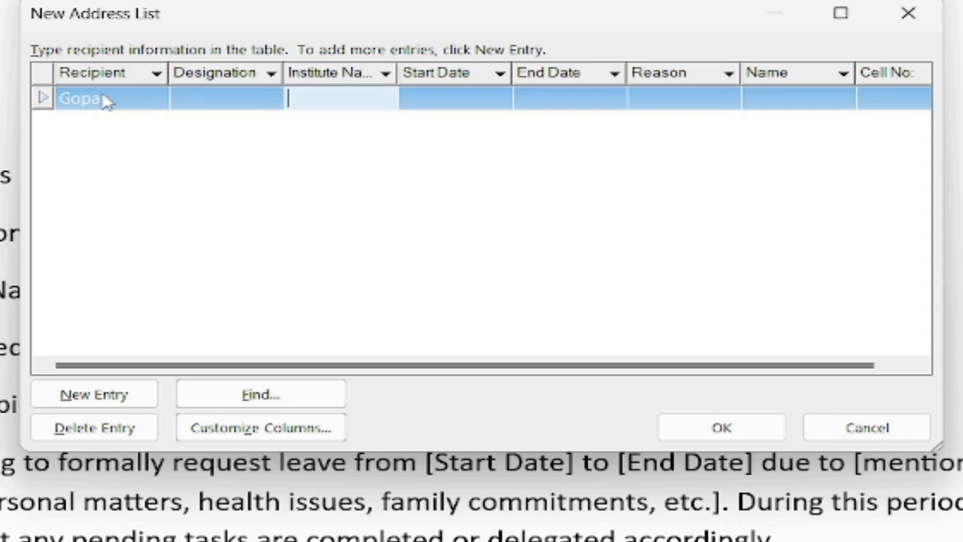
{"action": "type", "text": "Satya Institute"}
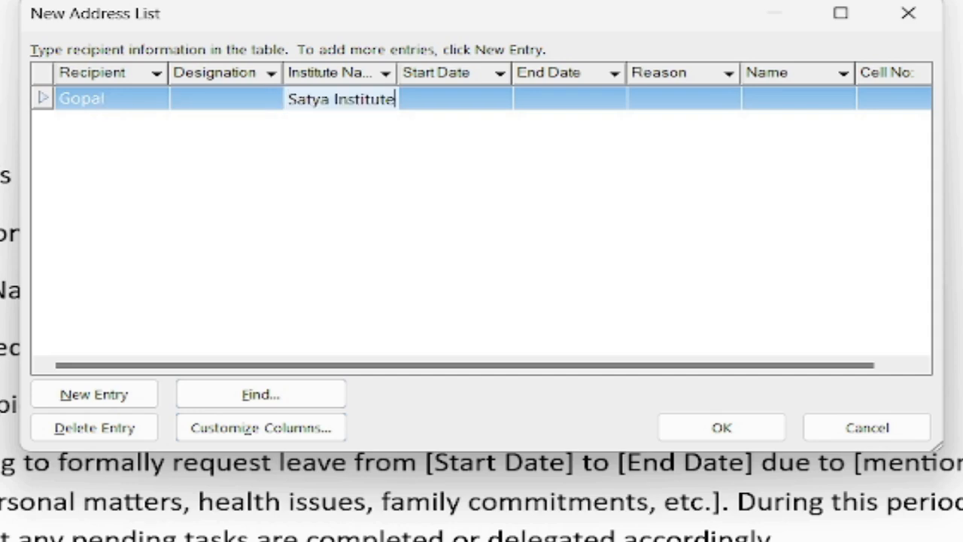
{"action": "key", "text": "Tab"}
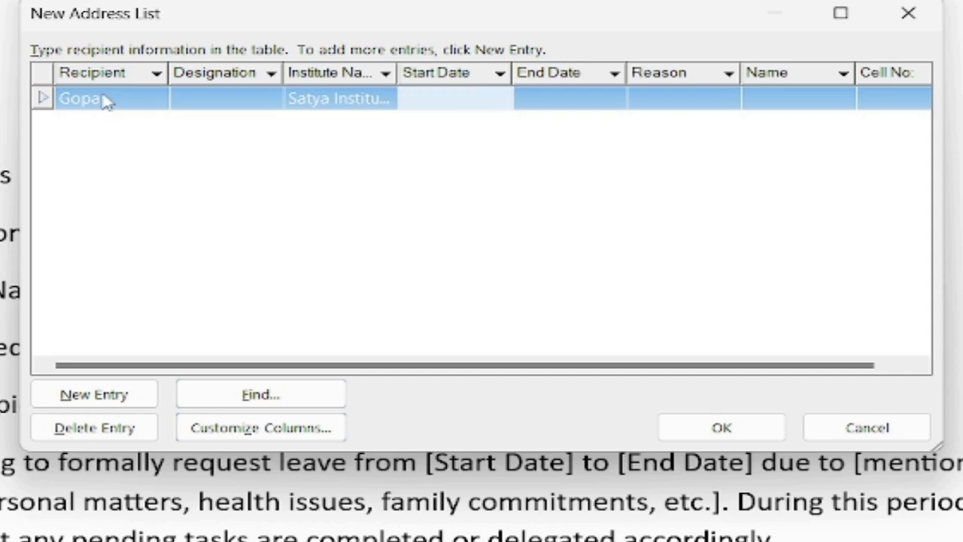
Enter start date 20-05-2025, the end date, pasted leave reason, sender's name and pasted cell number.
{"action": "type", "text": "20-05-2"}
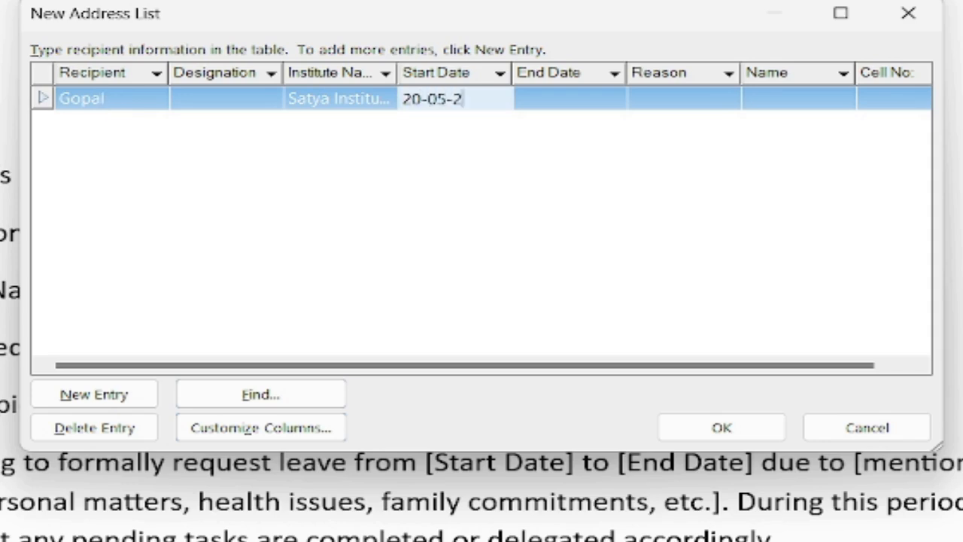
{"action": "type", "text": "025"}
{"action": "key", "text": "Tab"}
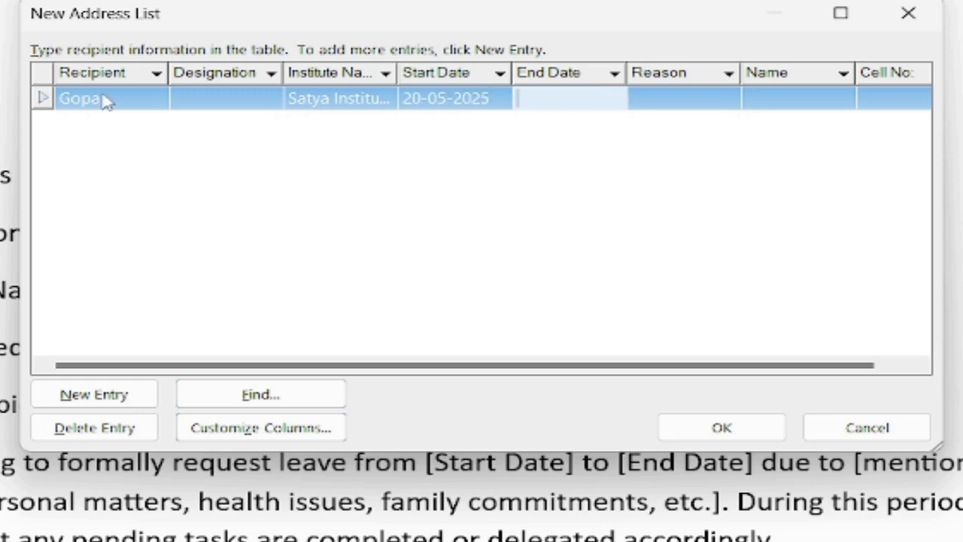
{"action": "type", "text": "25-05-2025"}
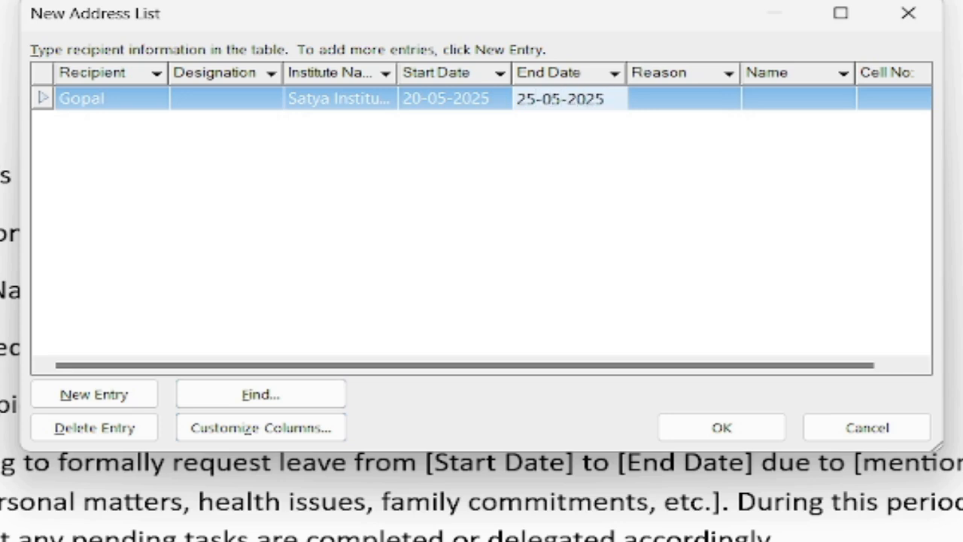
{"action": "key", "text": "Tab"}
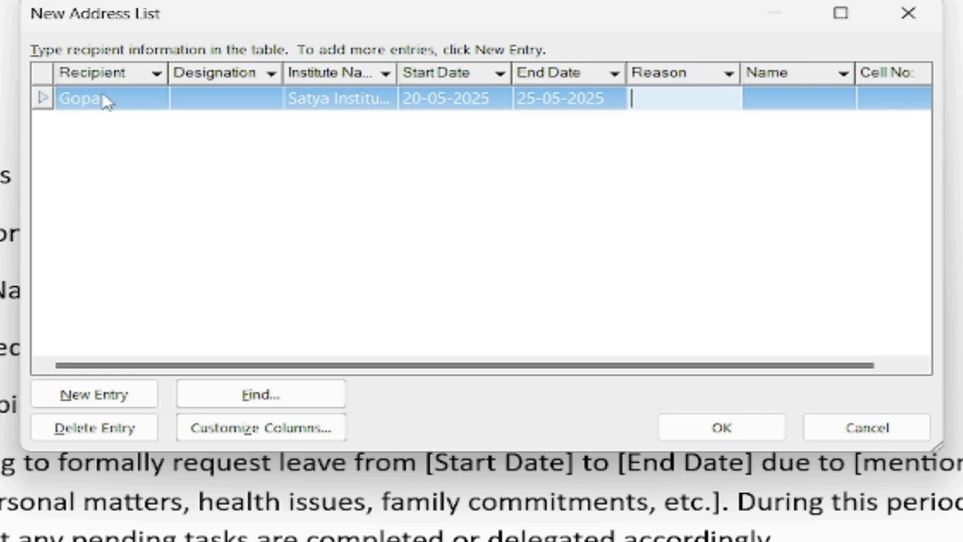
{"action": "key", "text": "ctrl+v"}
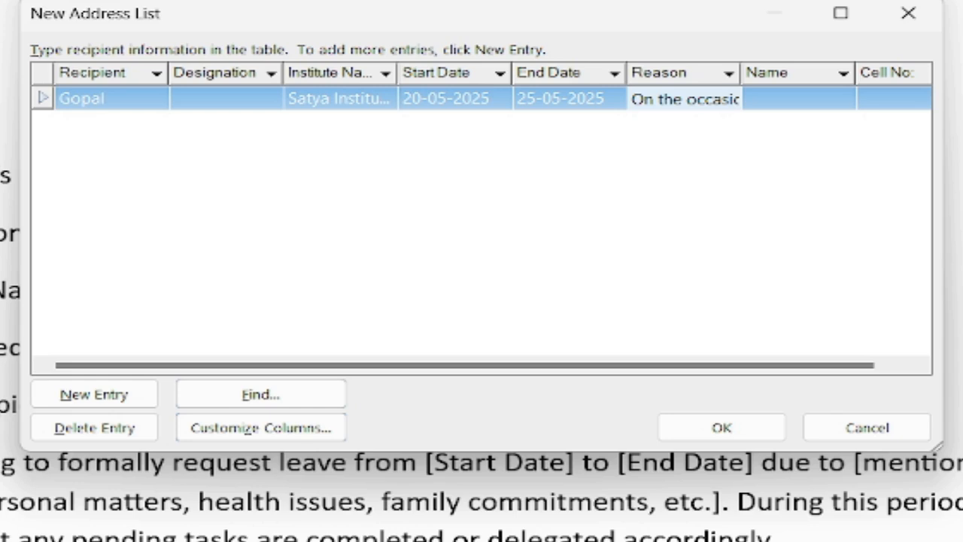
{"action": "key", "text": "Tab"}
{"action": "type", "text": "Srinu"}
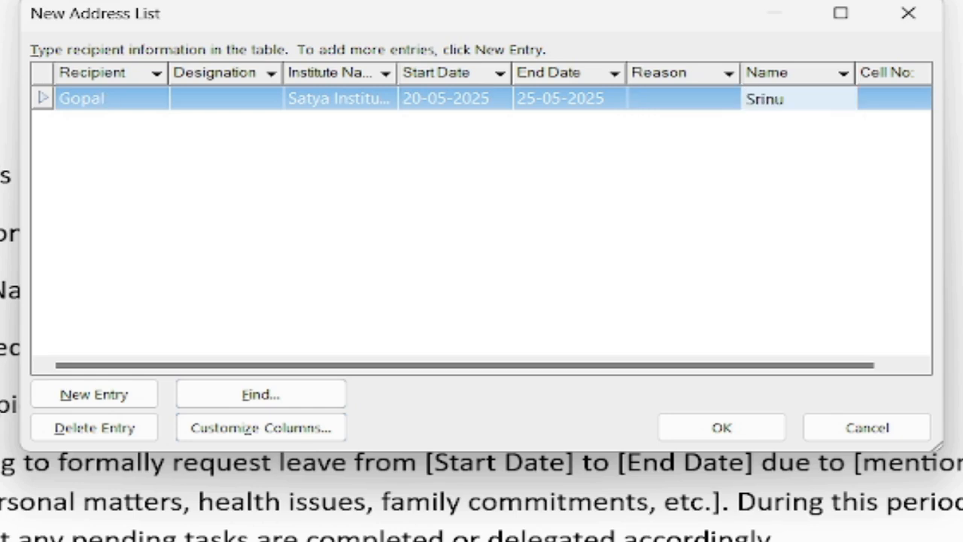
{"action": "key", "text": "Tab"}
{"action": "key", "text": "ctrl+v"}
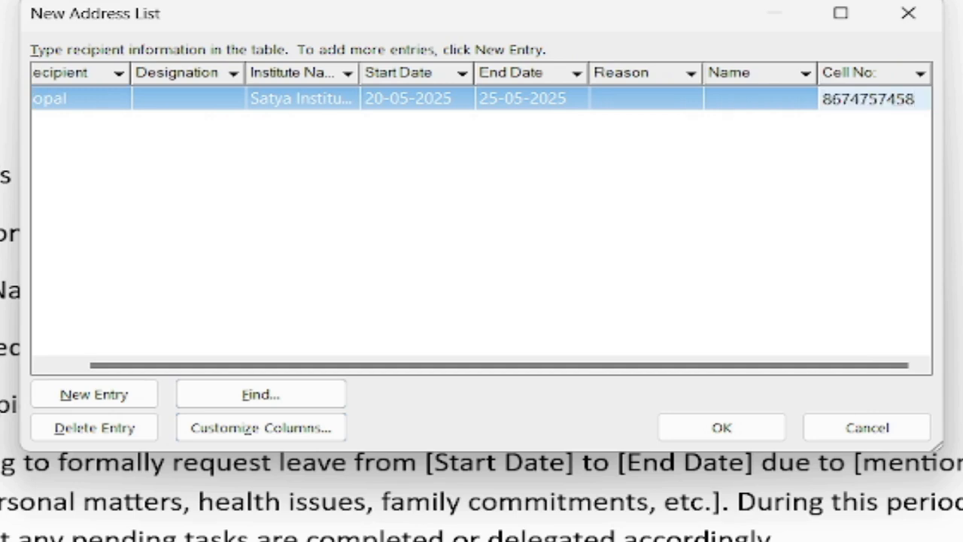
Add a new entry with dates 20-05-2025 to 25-05-2025, the sister's-marriage reason and a sender name.
{"action": "left_click", "coordinate": [139, 397]}
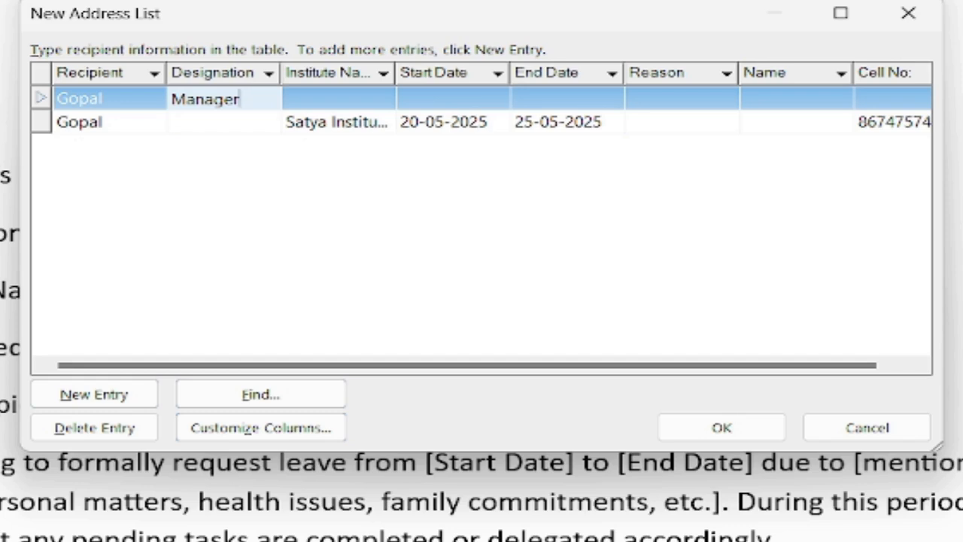
{"action": "key", "text": "Tab"}
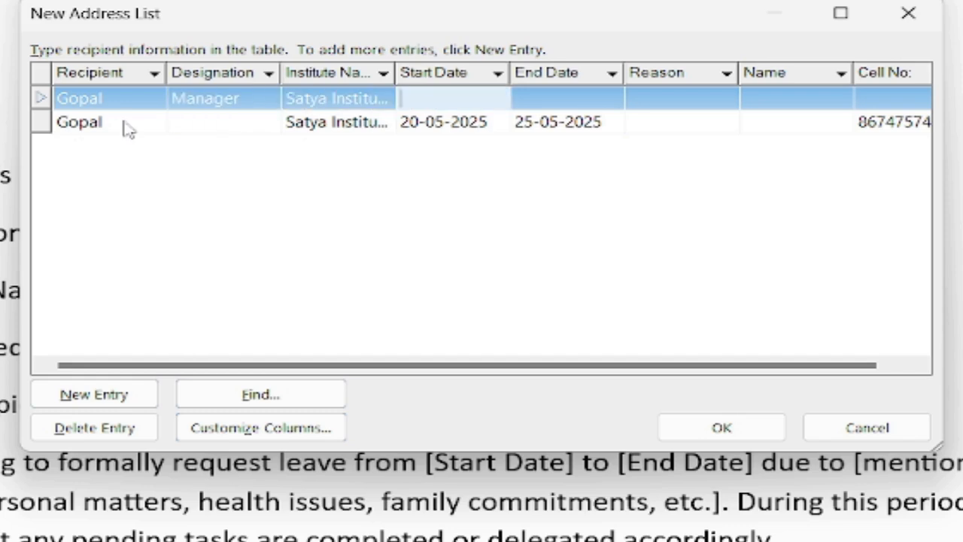
{"action": "type", "text": "20-05-2025"}
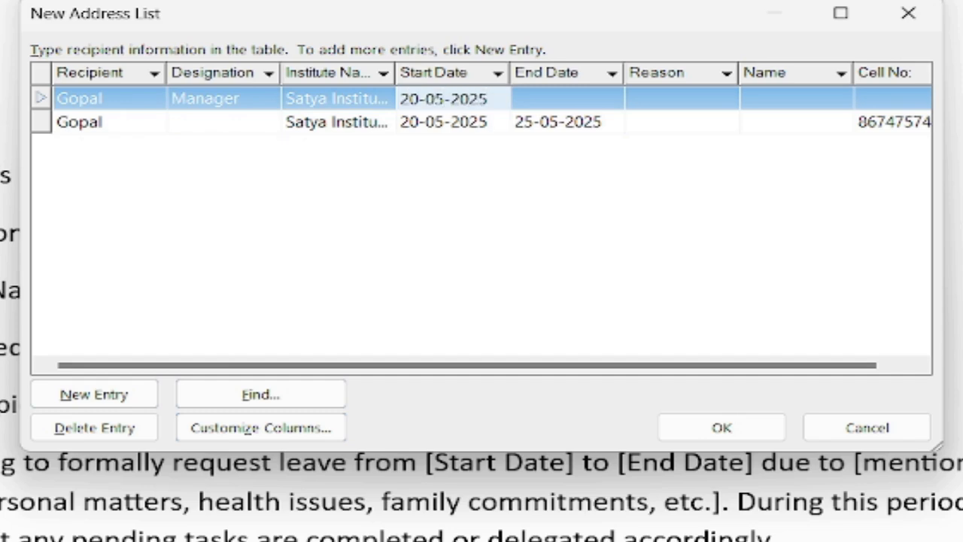
{"action": "key", "text": "Tab"}
{"action": "type", "text": "25-05-20"}
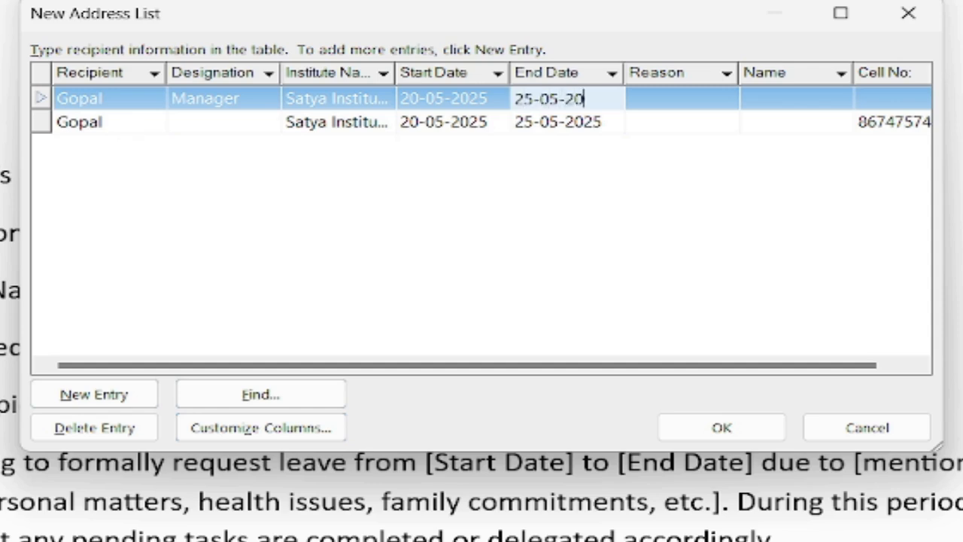
{"action": "type", "text": "25"}
{"action": "key", "text": "Tab"}
{"action": "type", "text": "On the occassion"}
{"action": "type", "text": " of sister marria"}
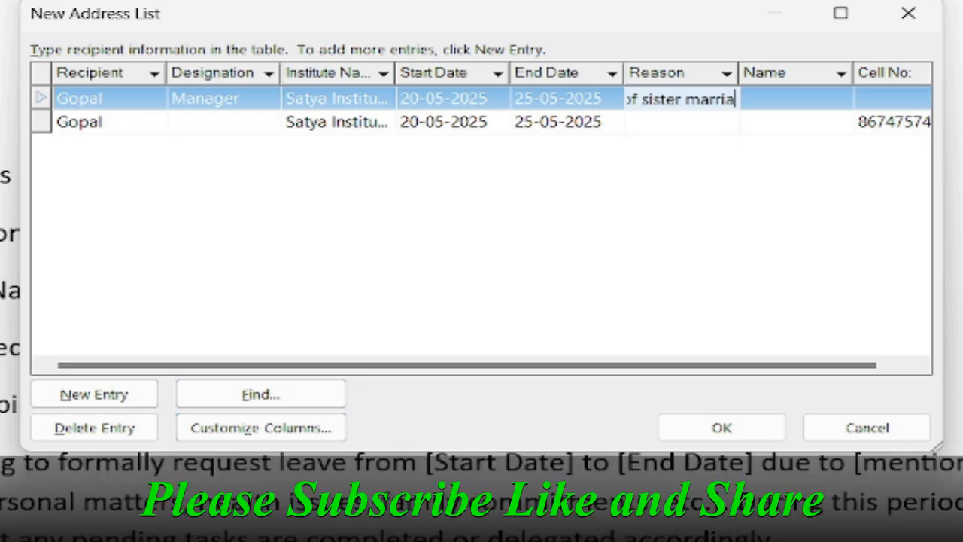
{"action": "key", "text": "Tab"}
{"action": "type", "text": "R"}
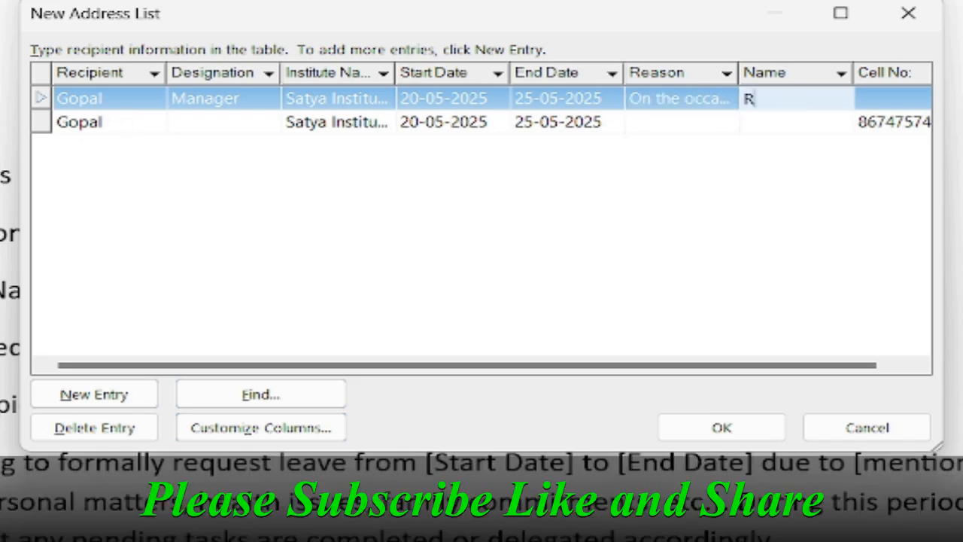
{"action": "type", "text": "amesh"}
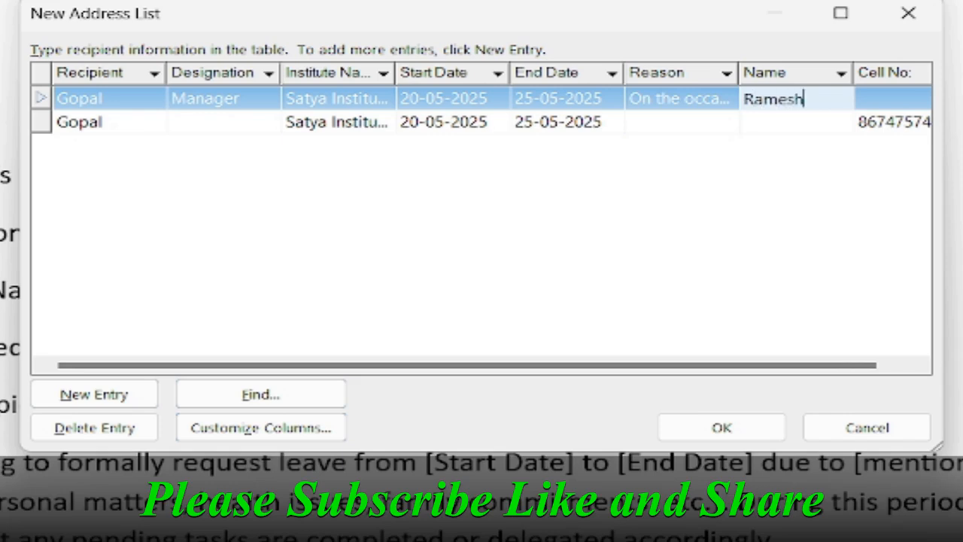
{"action": "key", "text": "Tab"}
Begin the third entry with the recipient's name, designation Manager and Satya Institute.
{"action": "type", "text": "77"}
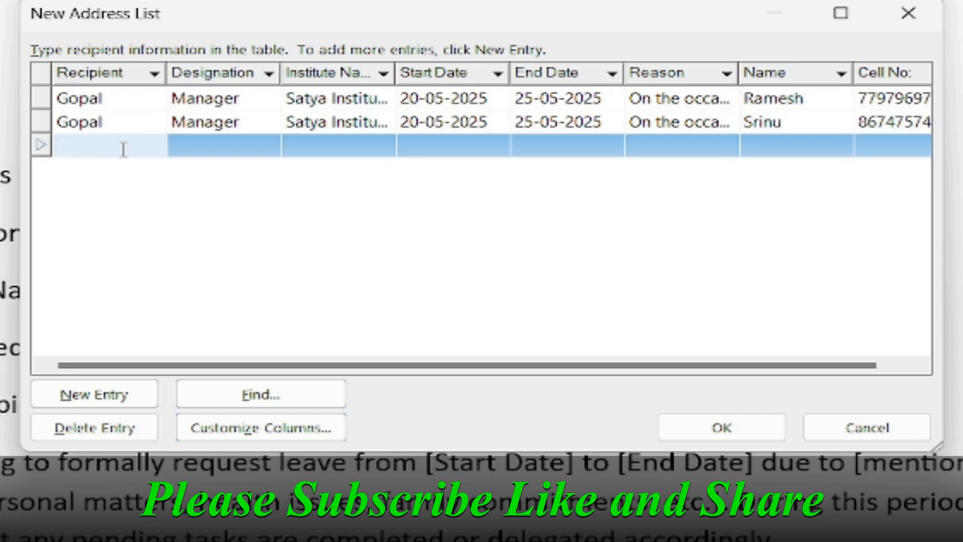
{"action": "type", "text": "go"}
{"action": "type", "text": "pal"}
{"action": "key", "text": "Tab"}
{"action": "type", "text": "Manager"}
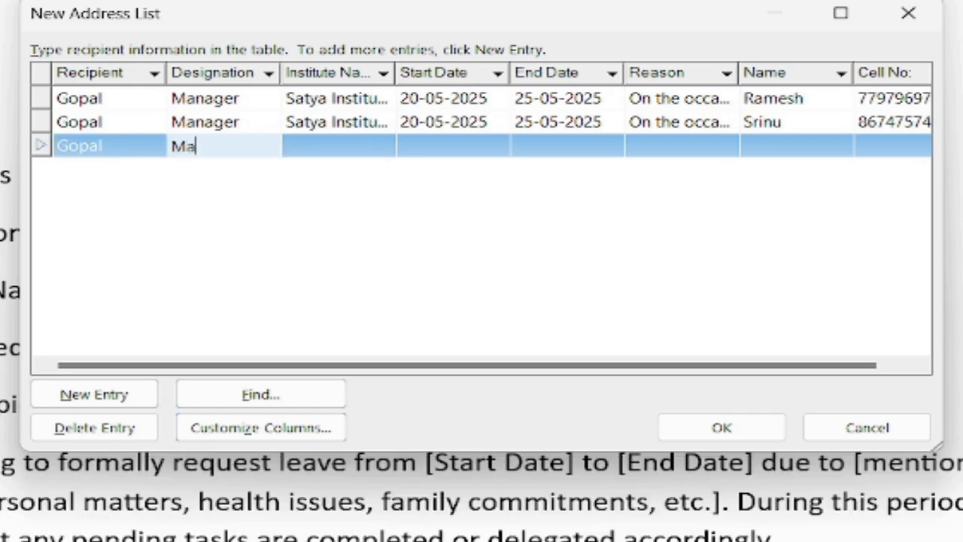
{"action": "key", "text": "Tab"}
{"action": "type", "text": "Satya Ins"}
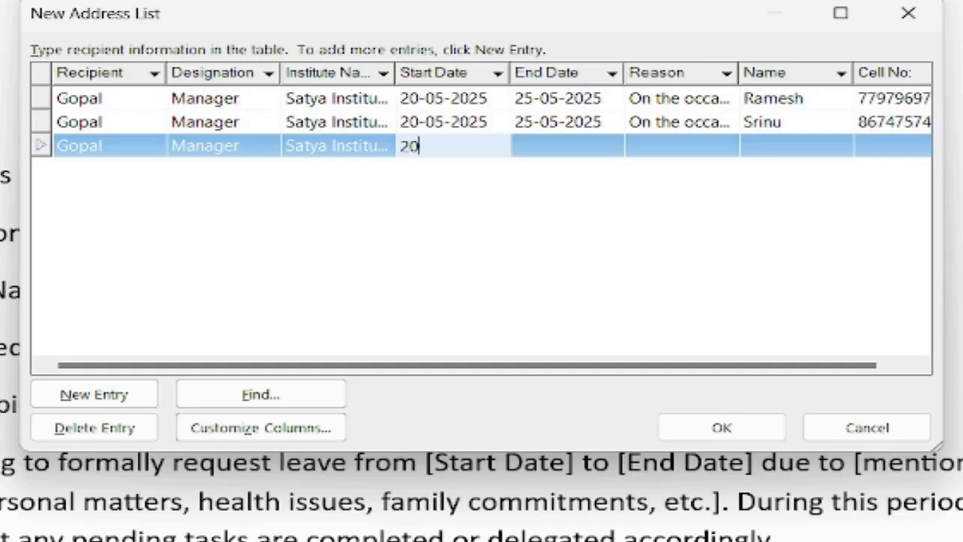
Fill in dates ending 25-05-2025, reason 'On the occasion of sister marriage', sender name and cell number.
{"action": "type", "text": "-05-2025"}
{"action": "key", "text": "Tab"}
{"action": "type", "text": "25-"}
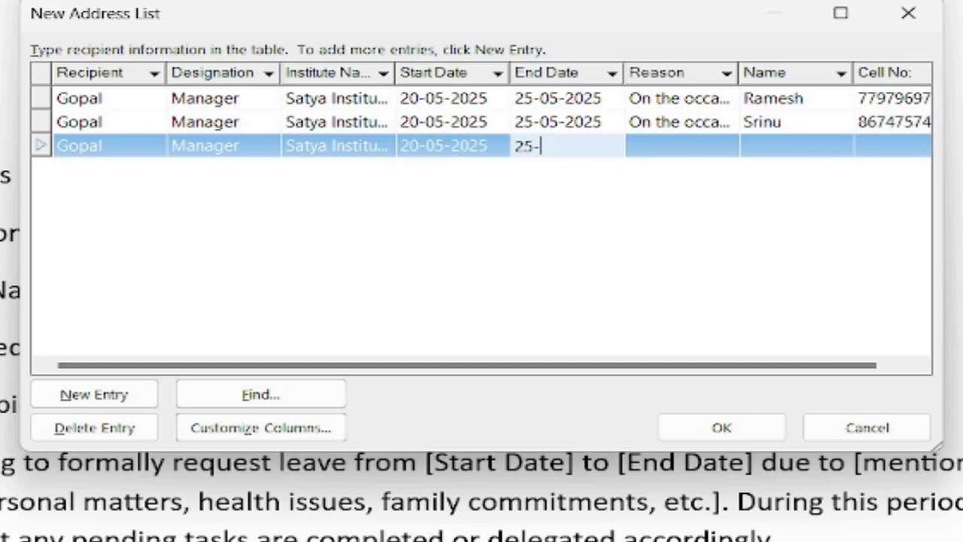
{"action": "type", "text": "05-2025"}
{"action": "key", "text": "Tab"}
{"action": "type", "text": "On the"}
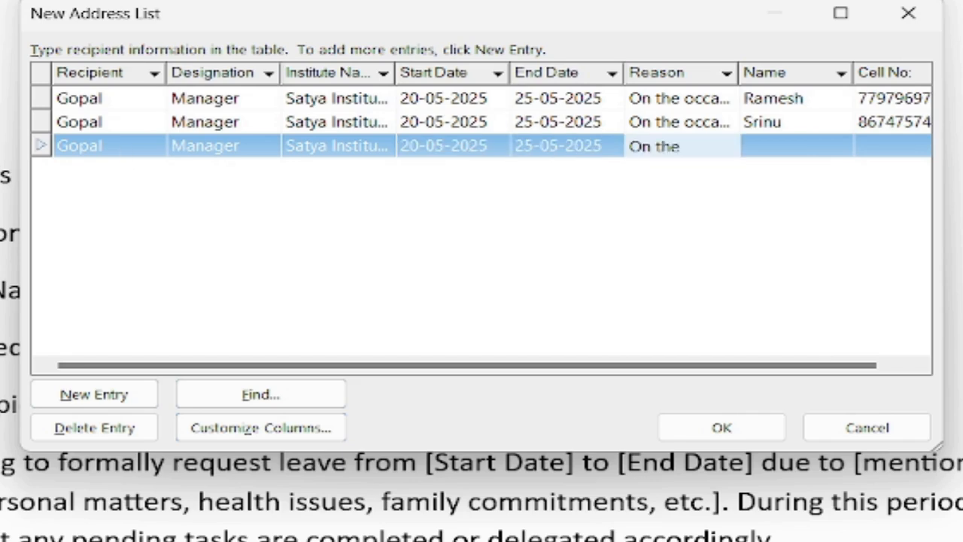
{"action": "type", "text": " occasion of sister ma"}
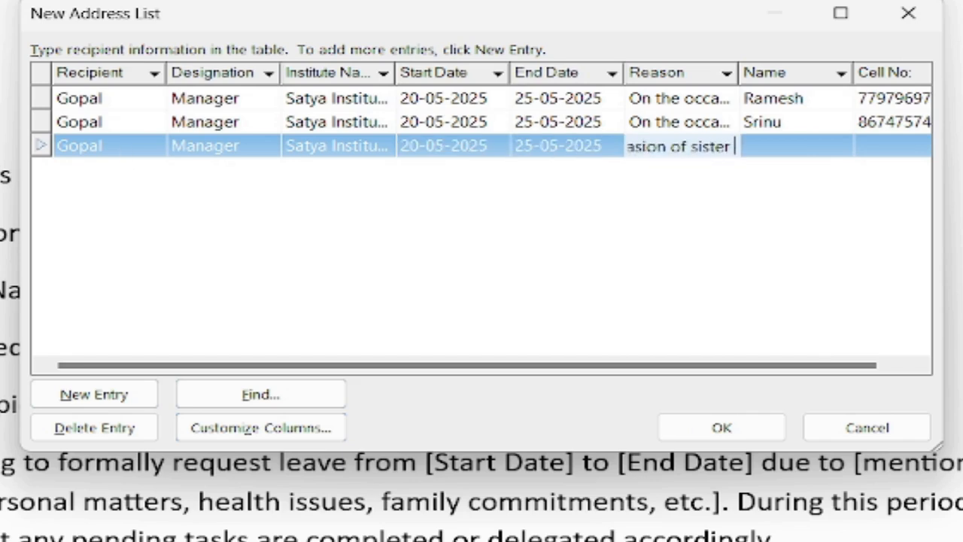
{"action": "type", "text": "rriage"}
{"action": "key", "text": "Tab"}
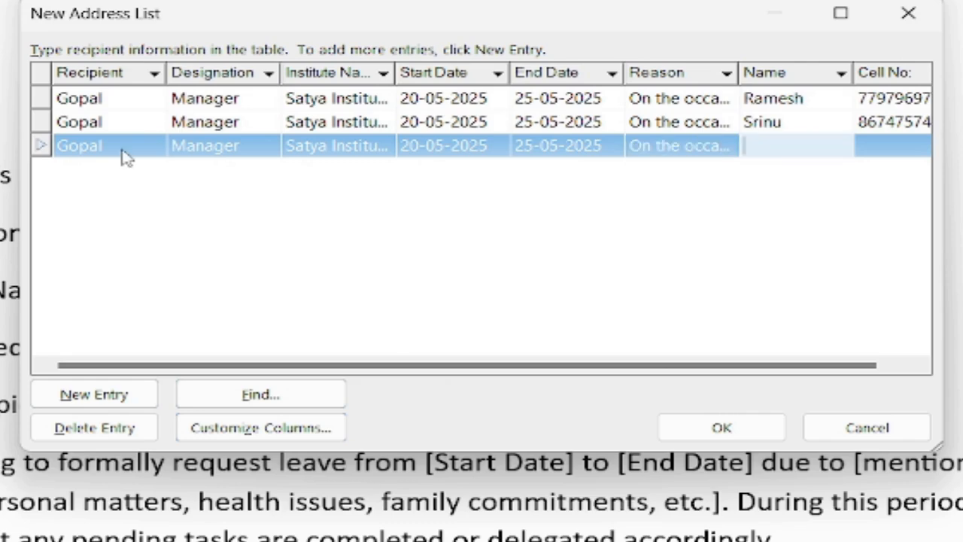
{"action": "type", "text": "Prasad"}
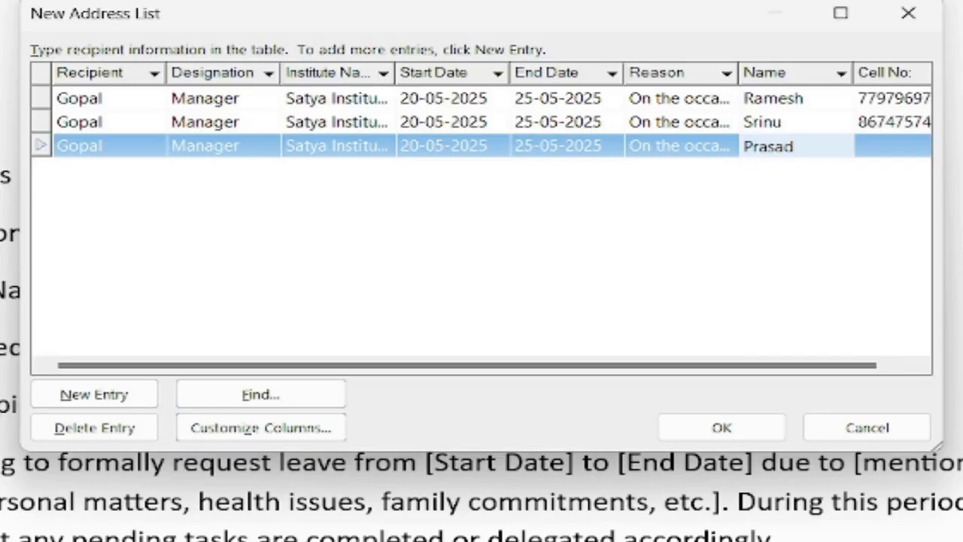
{"action": "key", "text": "Tab"}
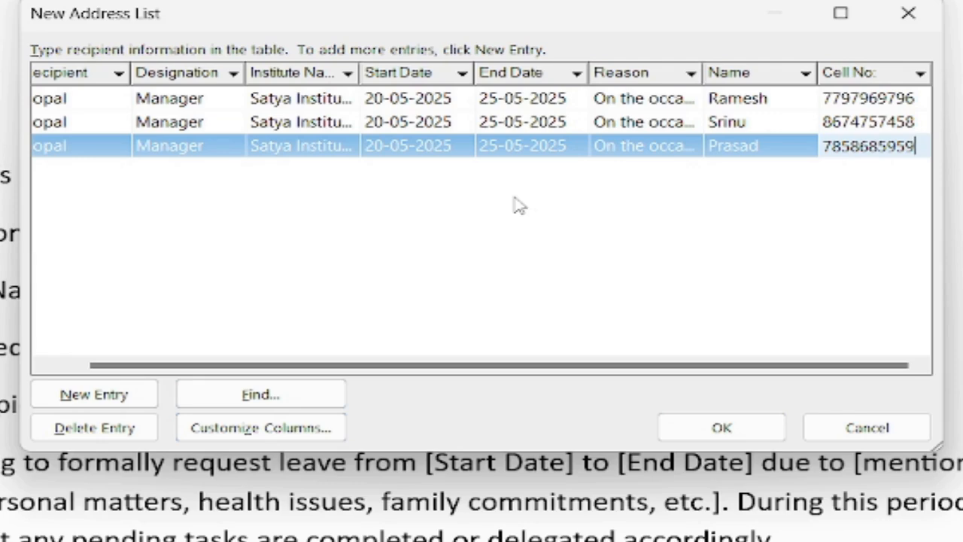
{"action": "key", "text": "Return"}
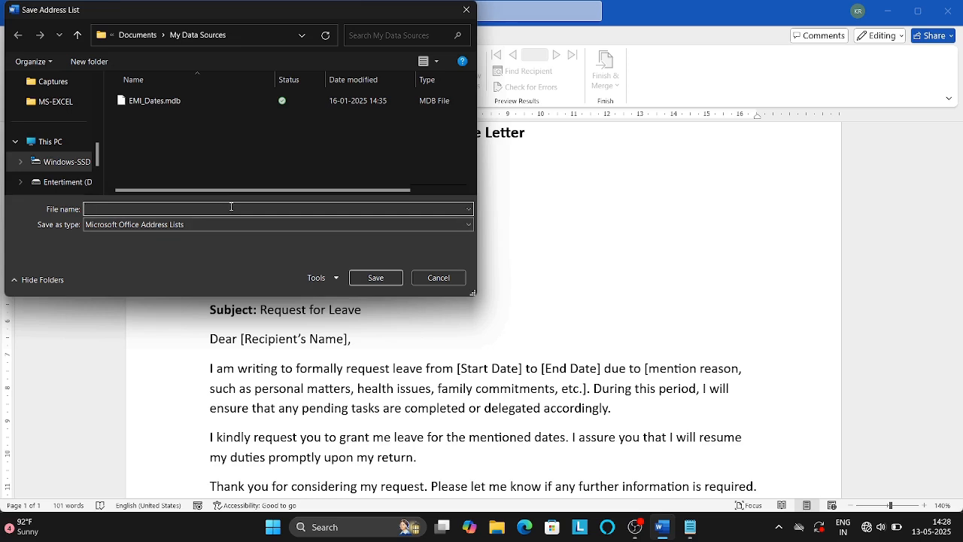
Save the address list under the file name Leave_Letter.
{"action": "type", "text": "Leave_Letter"}
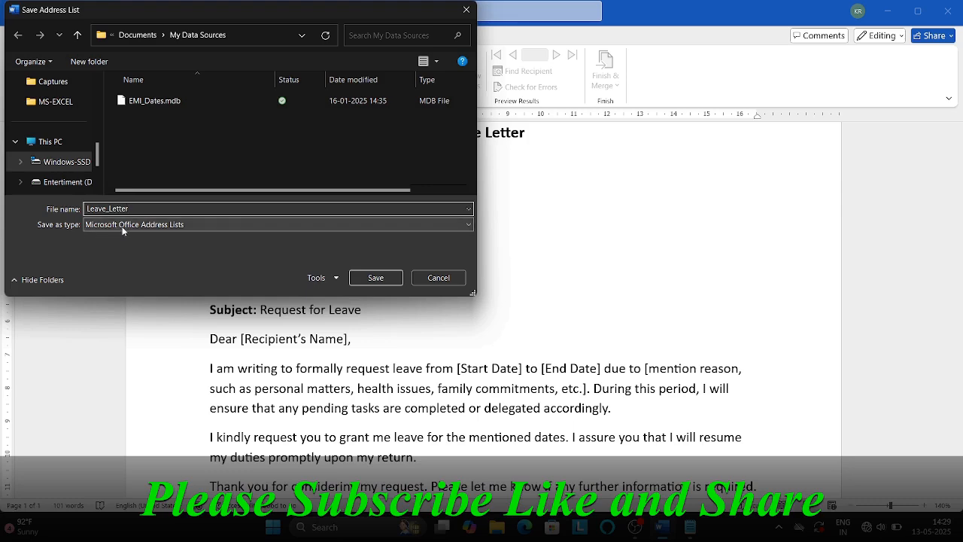
{"action": "left_click", "coordinate": [365, 278]}
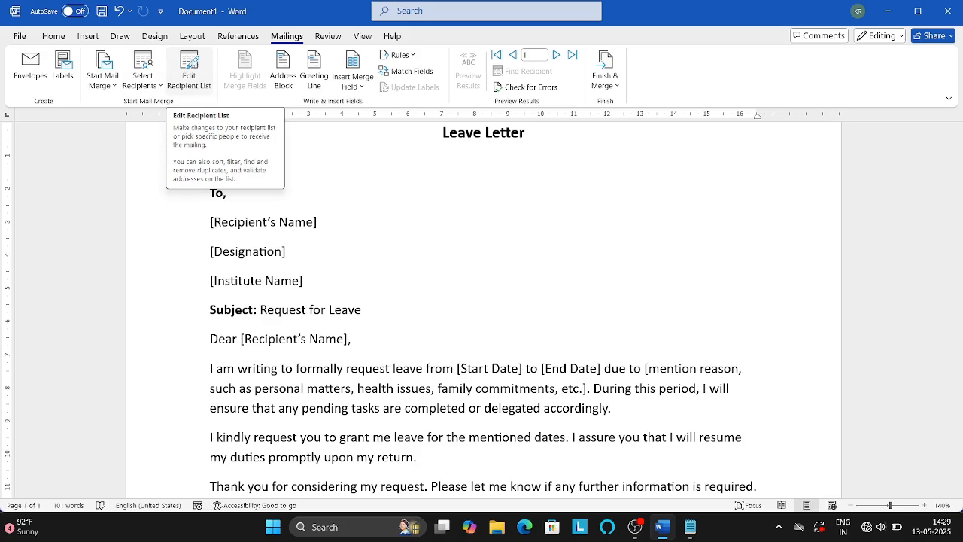
{"action": "left_click", "coordinate": [189, 79]}
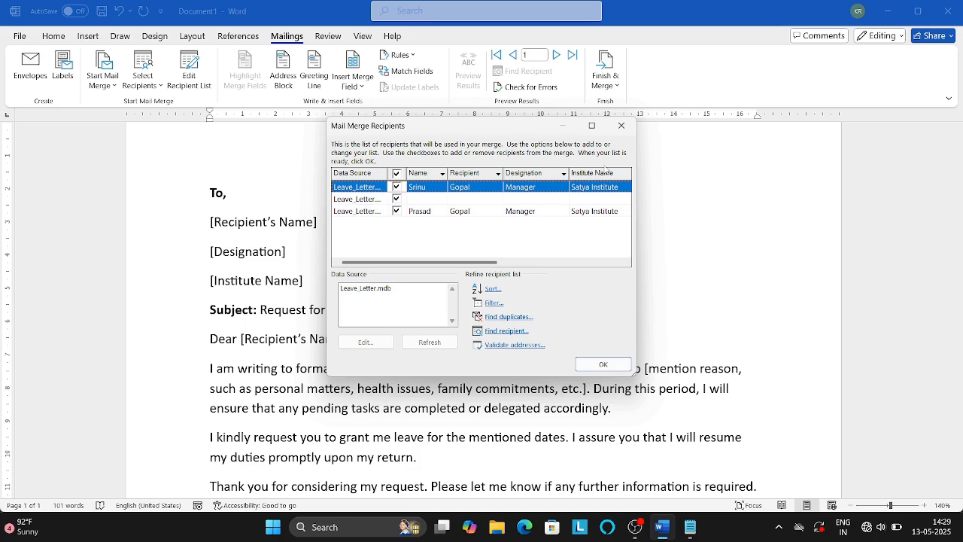
{"action": "left_click", "coordinate": [621, 126]}
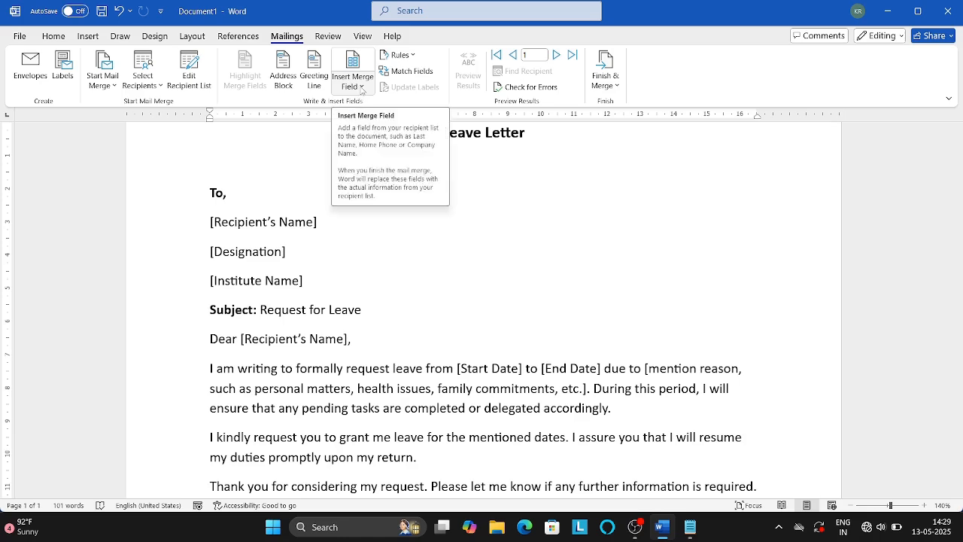
Replace the Recipient's Name placeholder with the «Recipient» merge field.
{"action": "left_click", "coordinate": [362, 89]}
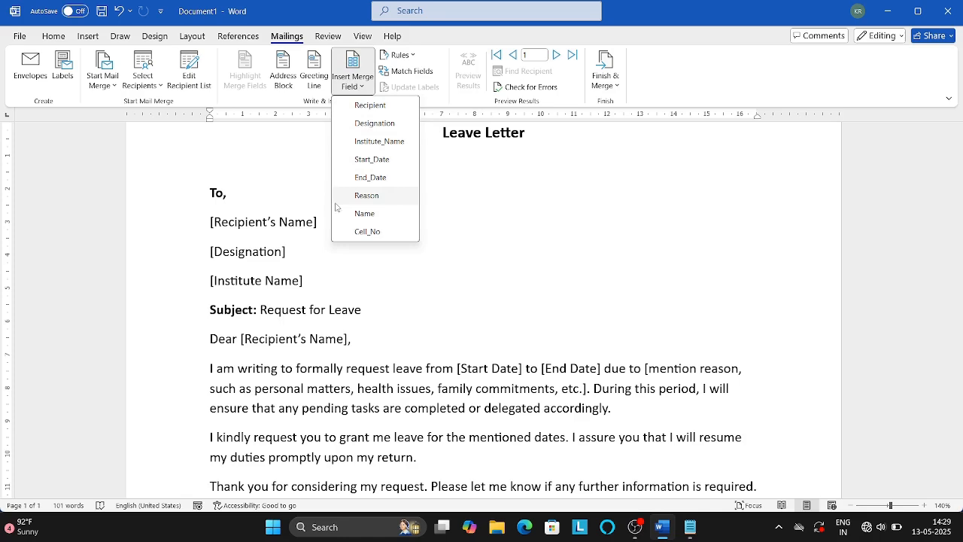
{"action": "left_click", "coordinate": [313, 223]}
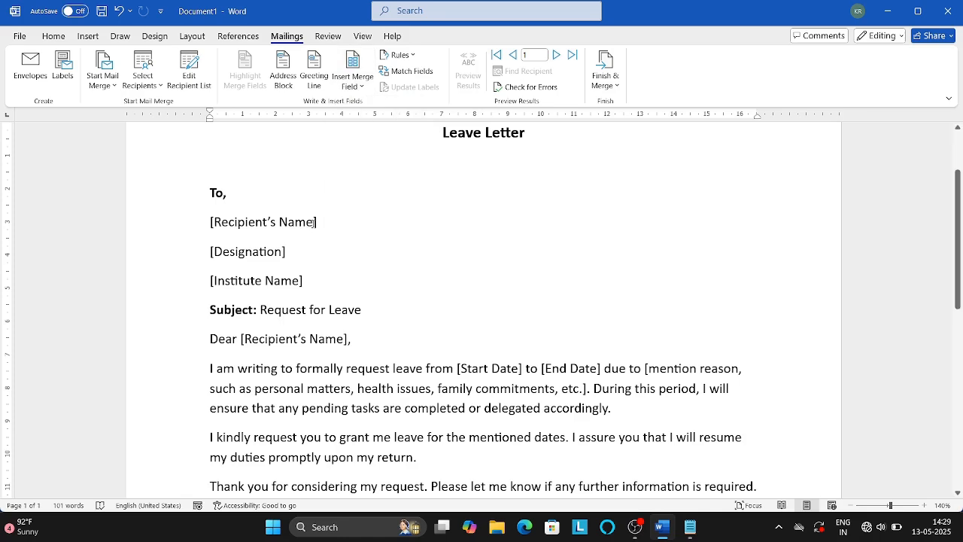
{"action": "left_click_drag", "start_coordinate": [320, 223], "coordinate": [210, 222]}
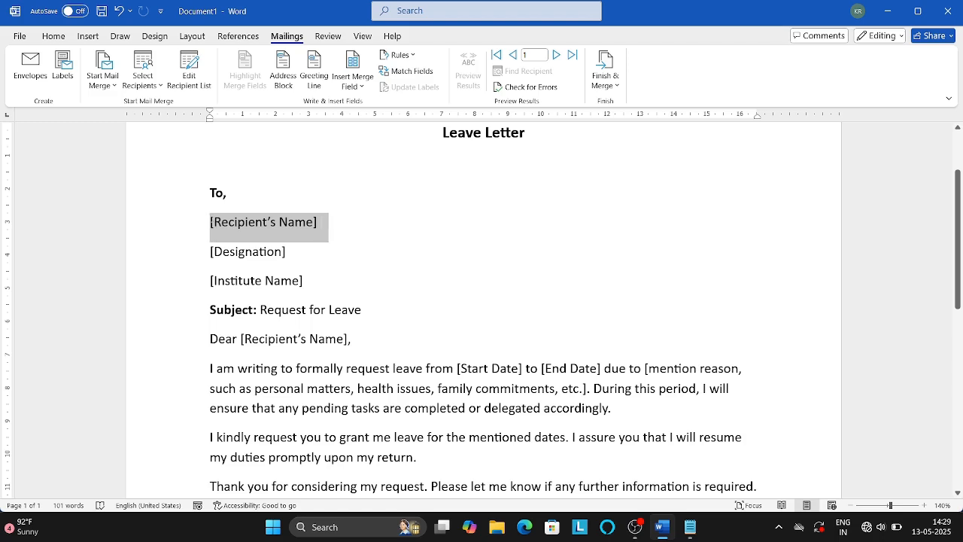
{"action": "left_click", "coordinate": [348, 88]}
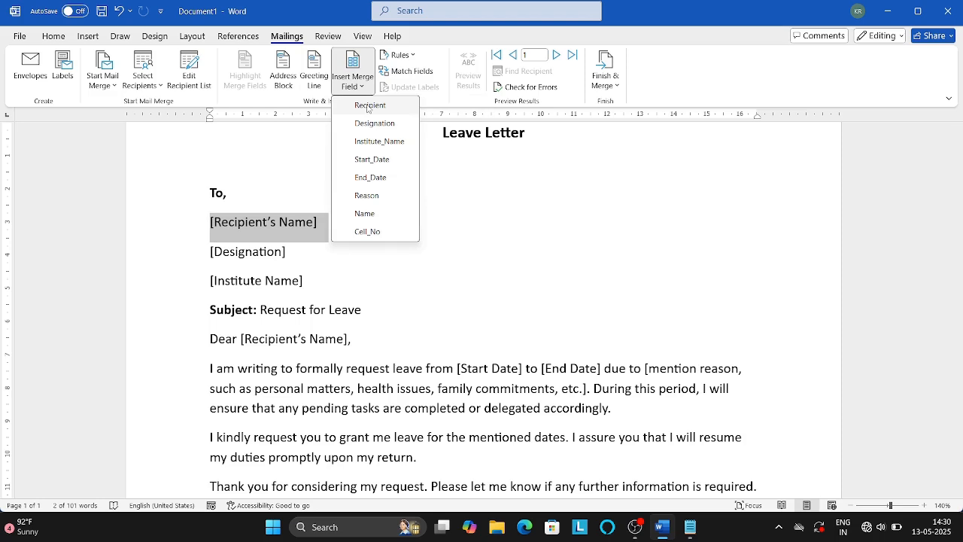
{"action": "left_click", "coordinate": [369, 106]}
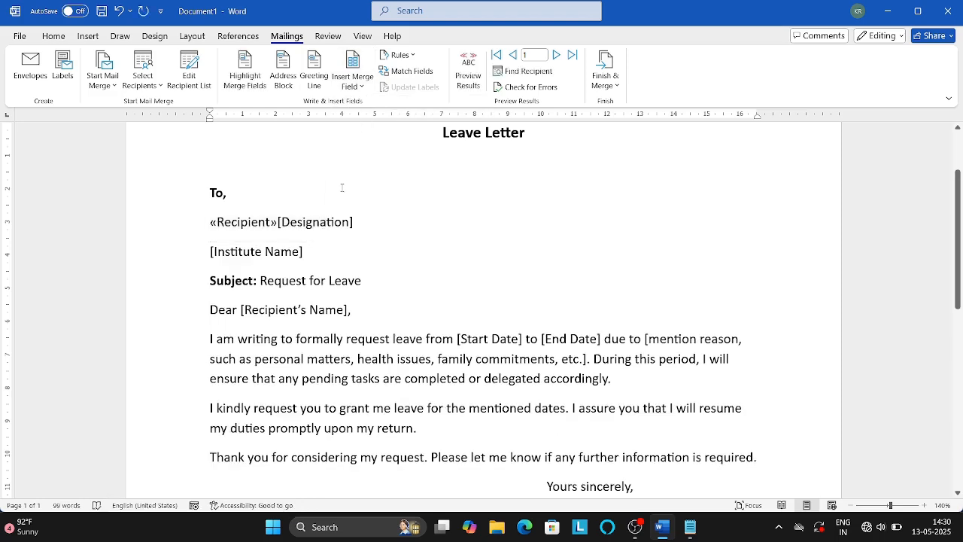
Move [Designation] to its own line, swap in the «Designation» field, and select [Institute Name].
{"action": "key", "text": "Return"}
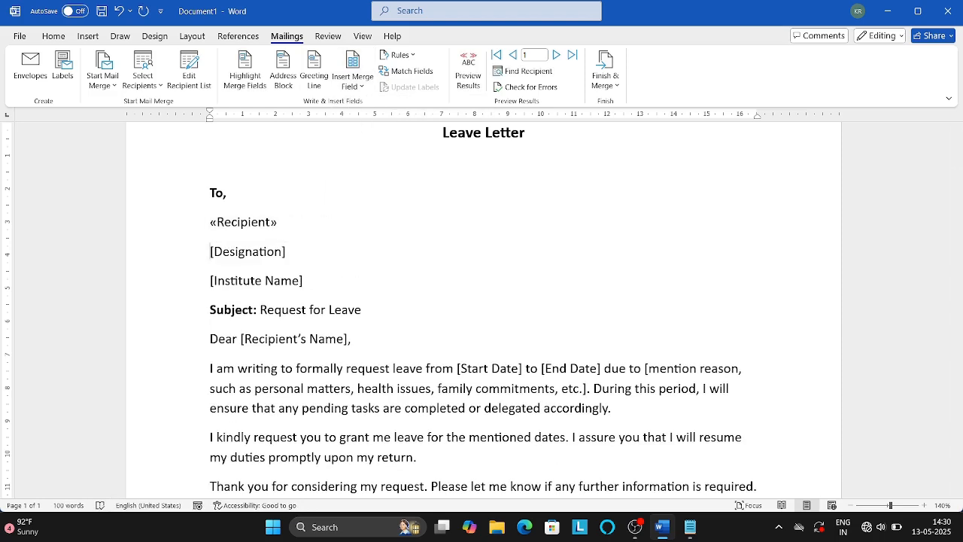
{"action": "key", "text": "shift+Right"}
{"action": "key", "text": "shift+Right"}
{"action": "key", "text": "shift+Right"}
{"action": "key", "text": "shift+Right"}
{"action": "key", "text": "shift+Right"}
{"action": "key", "text": "shift+Right"}
{"action": "key", "text": "shift+Right"}
{"action": "key", "text": "shift+Right"}
{"action": "key", "text": "shift+Right"}
{"action": "key", "text": "shift+Right"}
{"action": "key", "text": "shift+Right"}
{"action": "key", "text": "shift+Right"}
{"action": "key", "text": "shift+Right"}
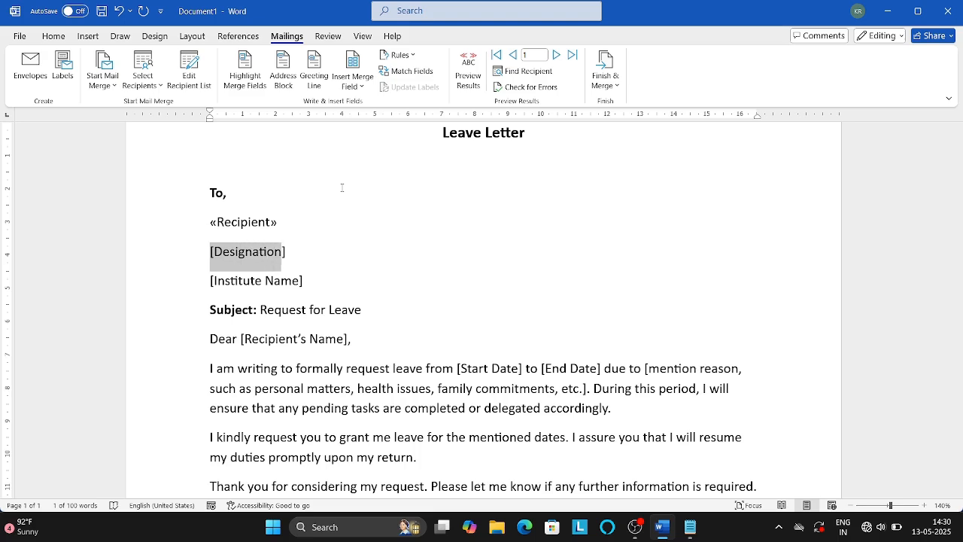
{"action": "left_click", "coordinate": [353, 79]}
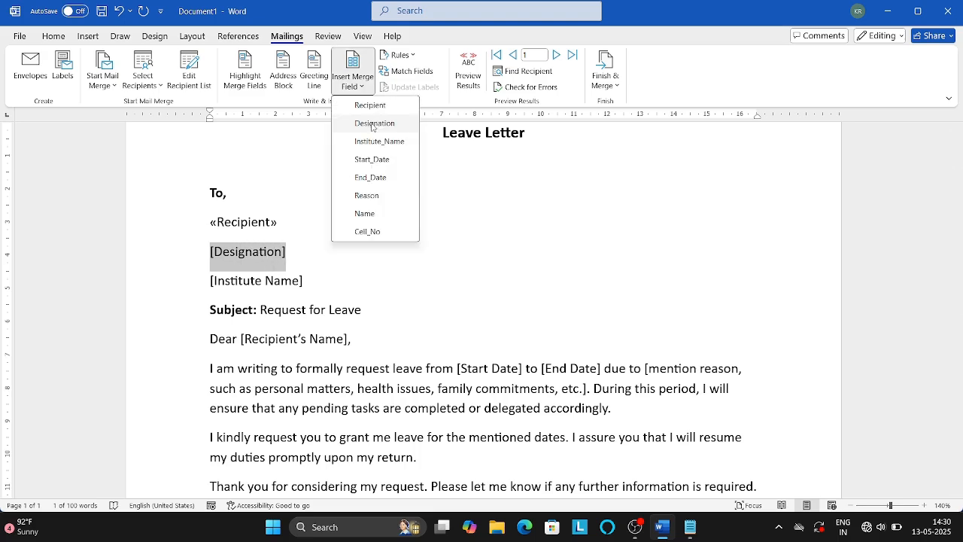
{"action": "left_click", "coordinate": [370, 123]}
{"action": "key", "text": "Right"}
{"action": "key", "text": "Right"}
{"action": "key", "text": "shift+Home"}
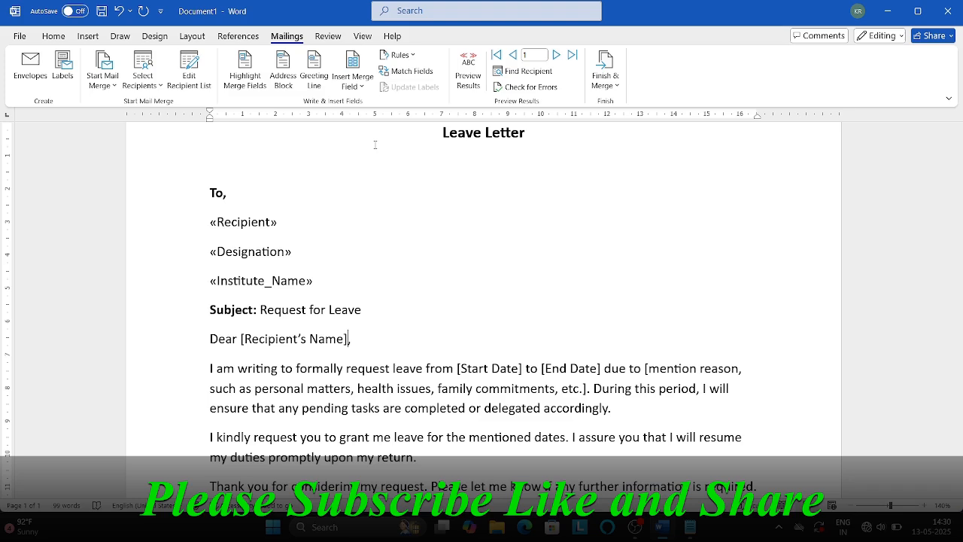
{"action": "key", "text": "Right"}
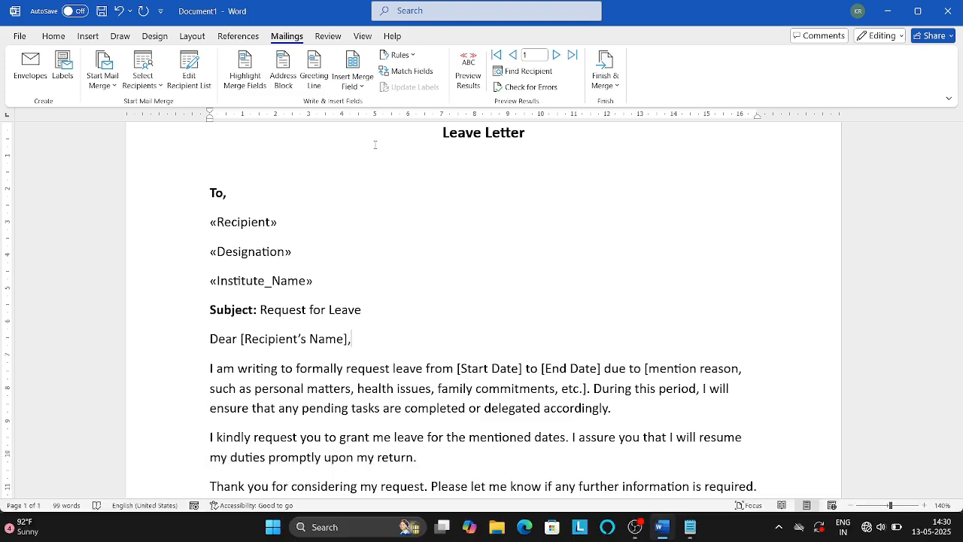
Replace the greeting's name placeholder with the «Designation» merge field.
{"action": "key", "text": "shift+Left"}
{"action": "key", "text": "shift+Left"}
{"action": "key", "text": "shift+Left"}
{"action": "key", "text": "shift+Left"}
{"action": "key", "text": "shift+Left"}
{"action": "key", "text": "shift+Left"}
{"action": "key", "text": "shift+Left"}
{"action": "key", "text": "shift+Left"}
{"action": "key", "text": "shift+Left"}
{"action": "key", "text": "shift+Left"}
{"action": "key", "text": "shift+Left"}
{"action": "key", "text": "shift+Left"}
{"action": "key", "text": "shift+Left"}
{"action": "key", "text": "shift+Left"}
{"action": "key", "text": "shift+Left"}
{"action": "key", "text": "shift+Left"}
{"action": "key", "text": "shift+Left"}
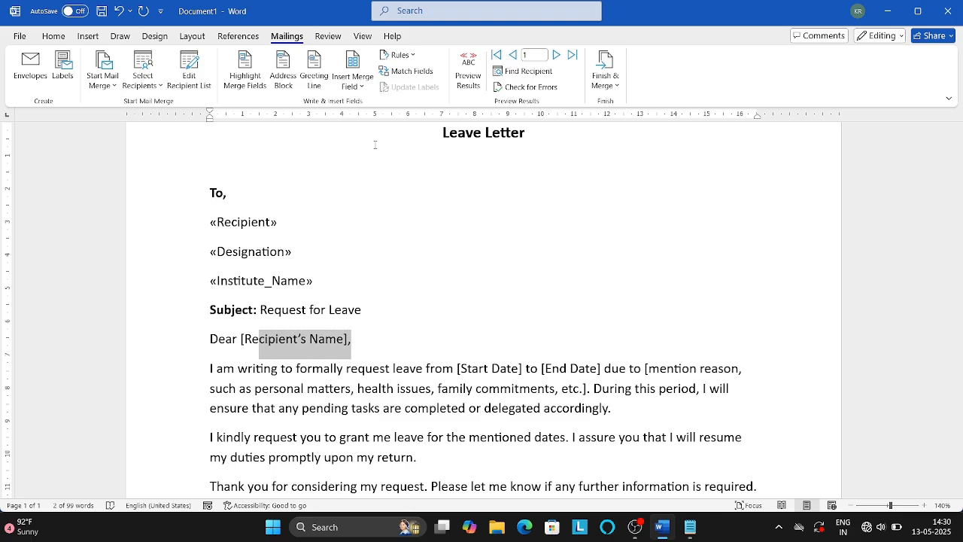
{"action": "key", "text": "shift+Left"}
{"action": "key", "text": "shift+Left"}
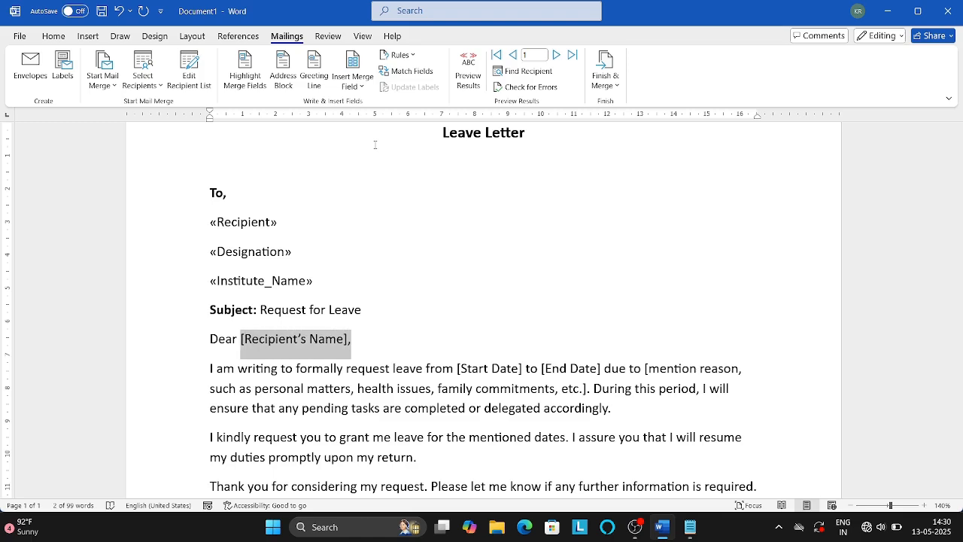
{"action": "left_click", "coordinate": [361, 86]}
{"action": "left_click", "coordinate": [372, 124]}
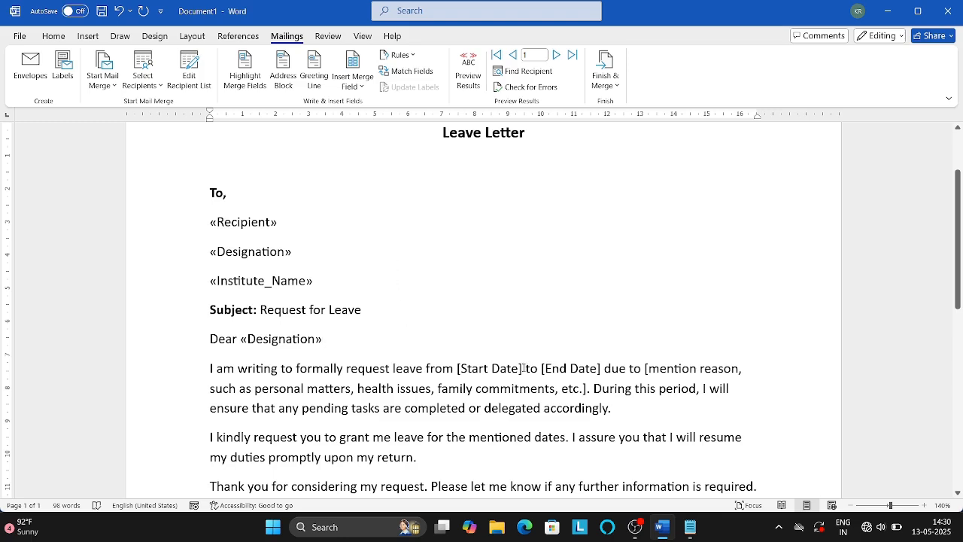
Swap the start date, end date and reason placeholders for Start_Date, End_Date and Reason fields.
{"action": "left_click_drag", "start_coordinate": [522, 368], "coordinate": [455, 369]}
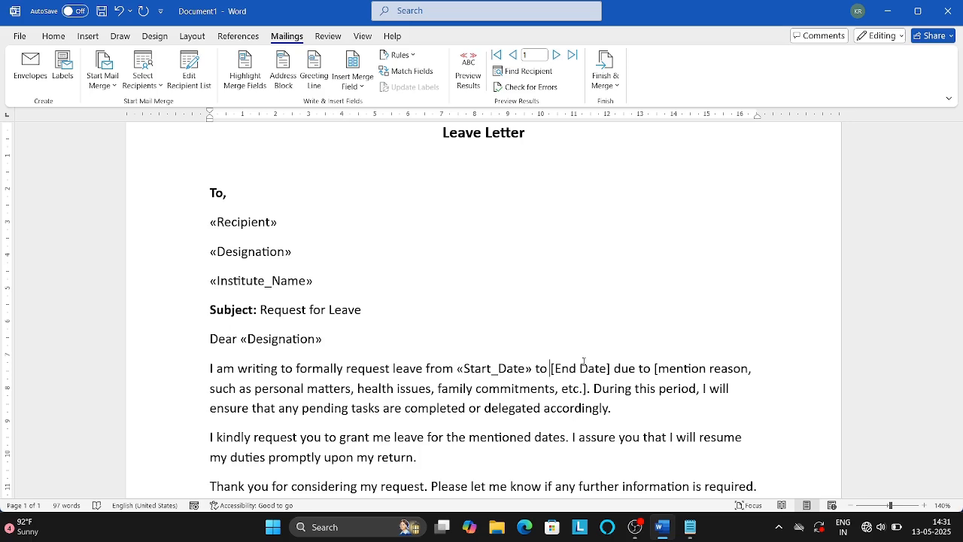
{"action": "left_click_drag", "start_coordinate": [551, 369], "coordinate": [611, 369]}
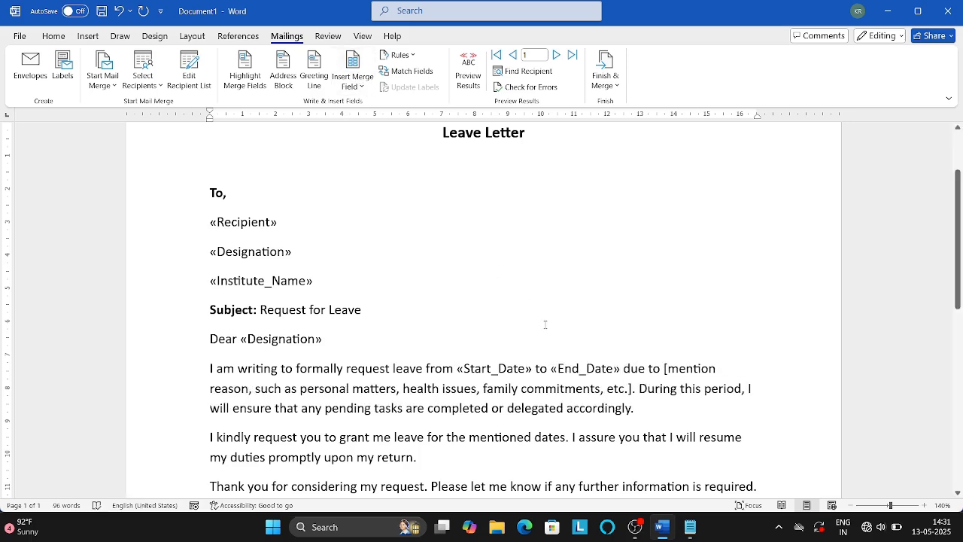
{"action": "left_click_drag", "start_coordinate": [662, 368], "coordinate": [636, 388]}
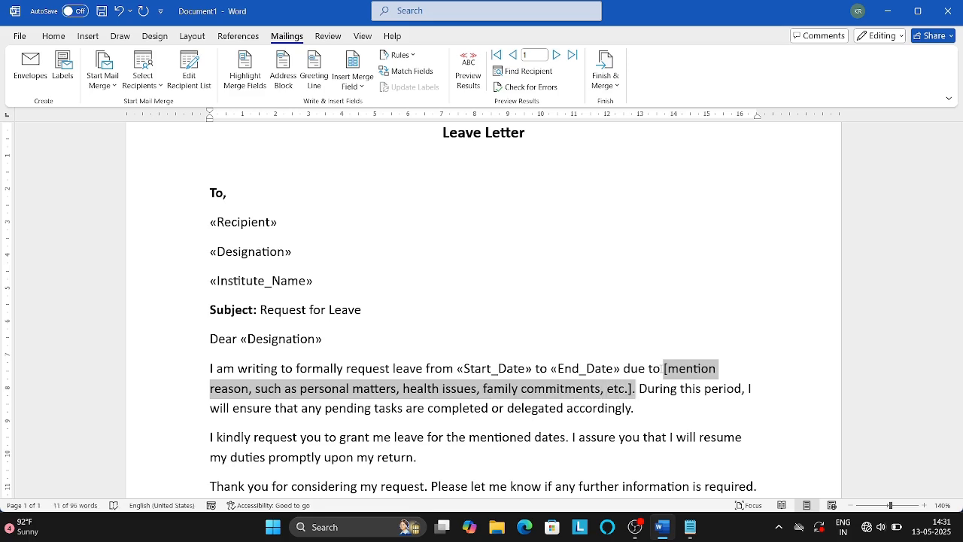
{"action": "left_click", "coordinate": [353, 75]}
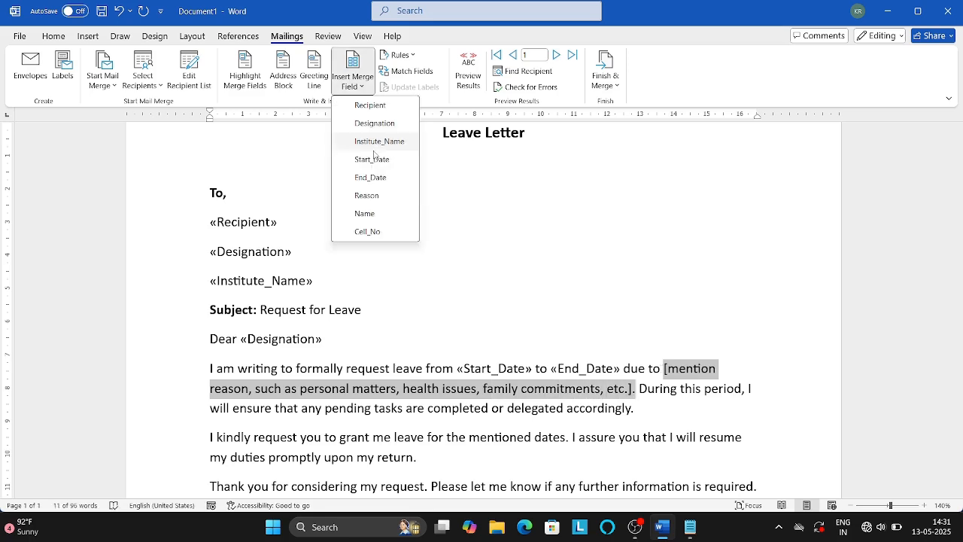
{"action": "left_click", "coordinate": [368, 195]}
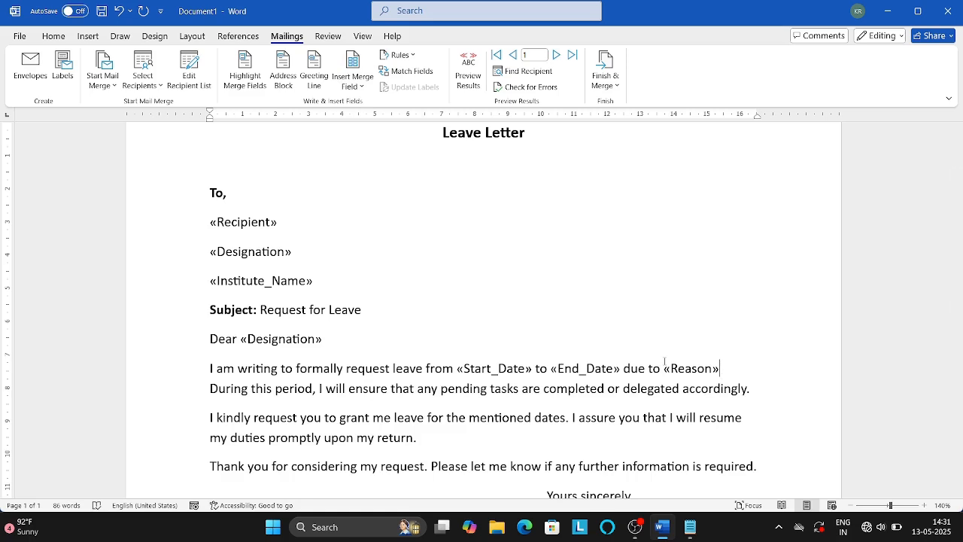
{"action": "key", "text": "Down"}
{"action": "scroll", "coordinate": [791, 350], "scroll_direction": "down", "scroll_amount": 2}
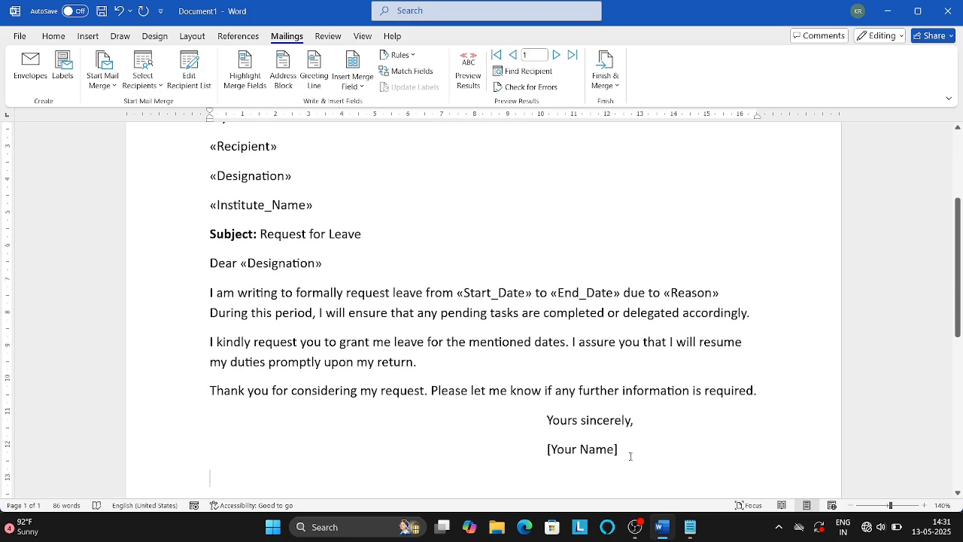
Replace [Your Name] with the «Name» field and right-align it and the «Cell_No» line.
{"action": "left_click_drag", "start_coordinate": [619, 449], "coordinate": [547, 449]}
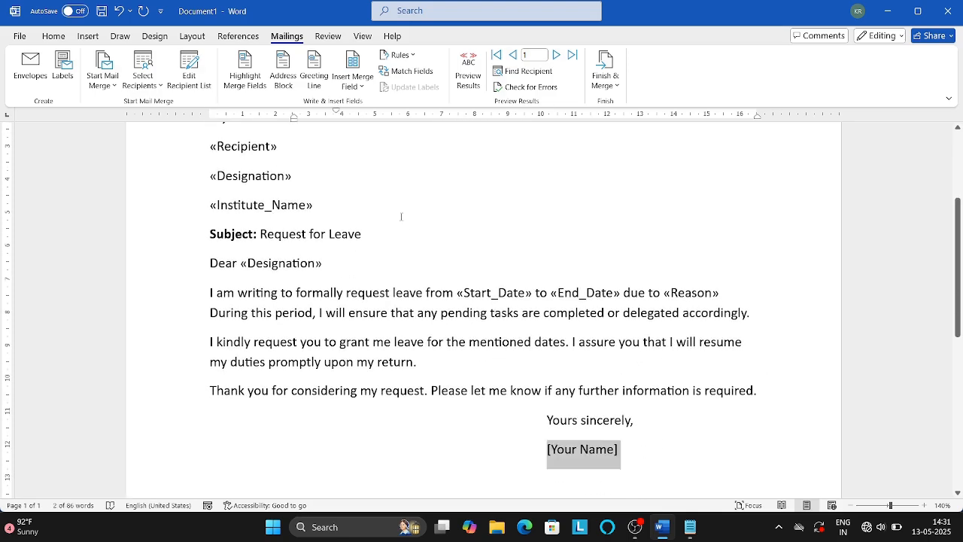
{"action": "left_click", "coordinate": [347, 85]}
{"action": "left_click", "coordinate": [374, 214]}
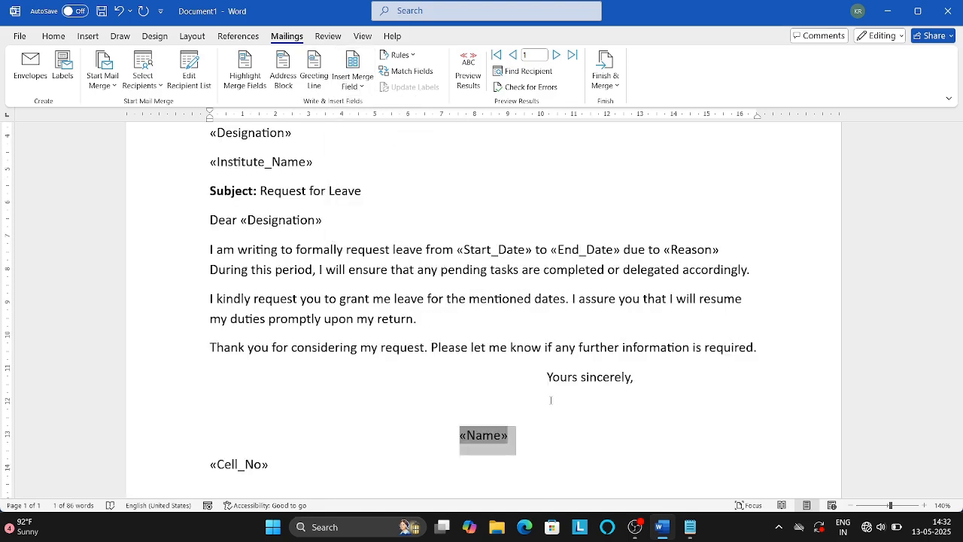
{"action": "key", "text": "ctrl+l"}
{"action": "key", "text": "ctrl+r"}
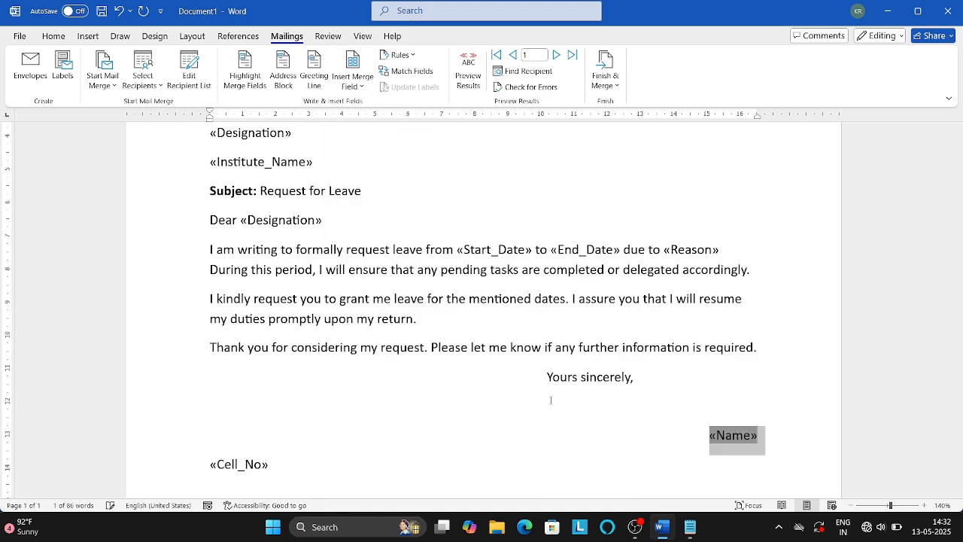
{"action": "key", "text": "Down"}
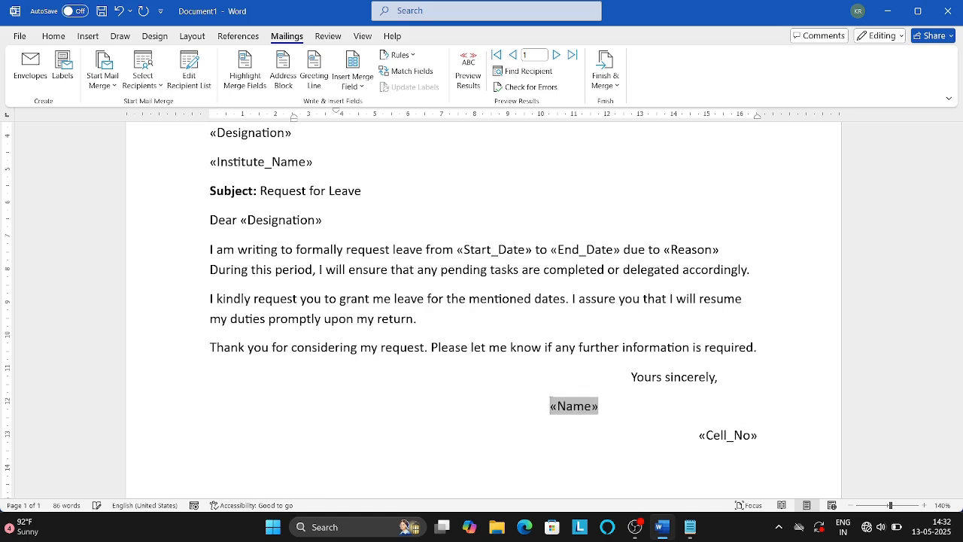
{"action": "key", "text": "ctrl+r"}
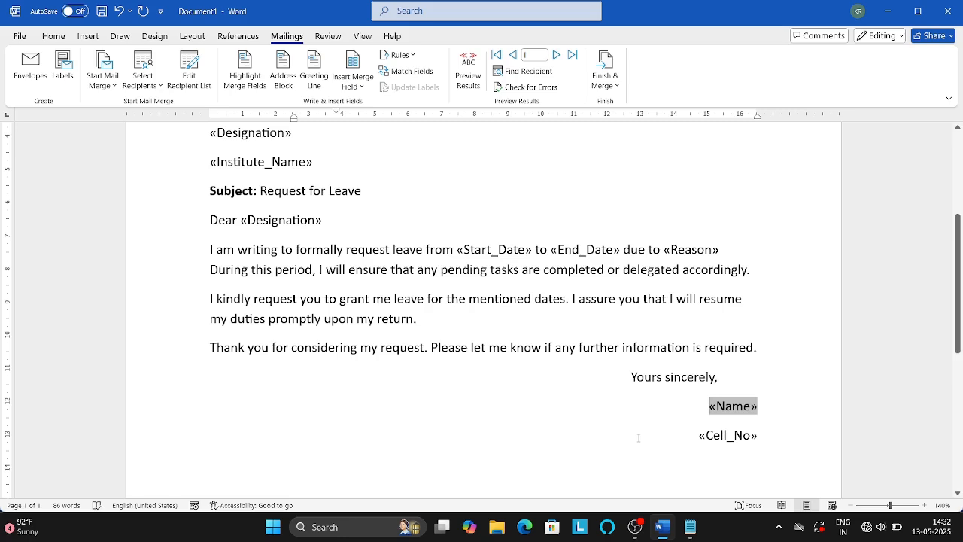
{"action": "left_click", "coordinate": [690, 433]}
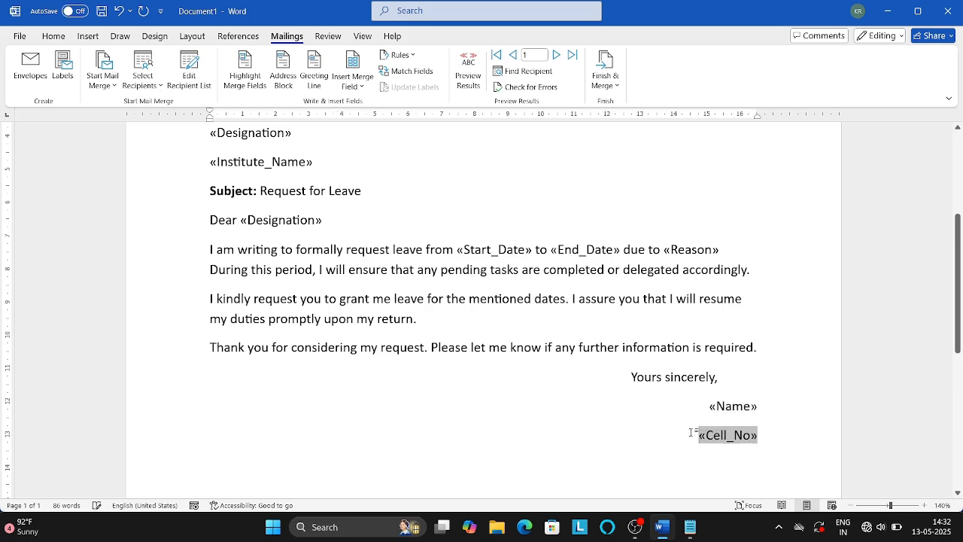
Merge all records into individual editable letters, producing the new Letters1 document.
{"action": "left_click", "coordinate": [608, 89]}
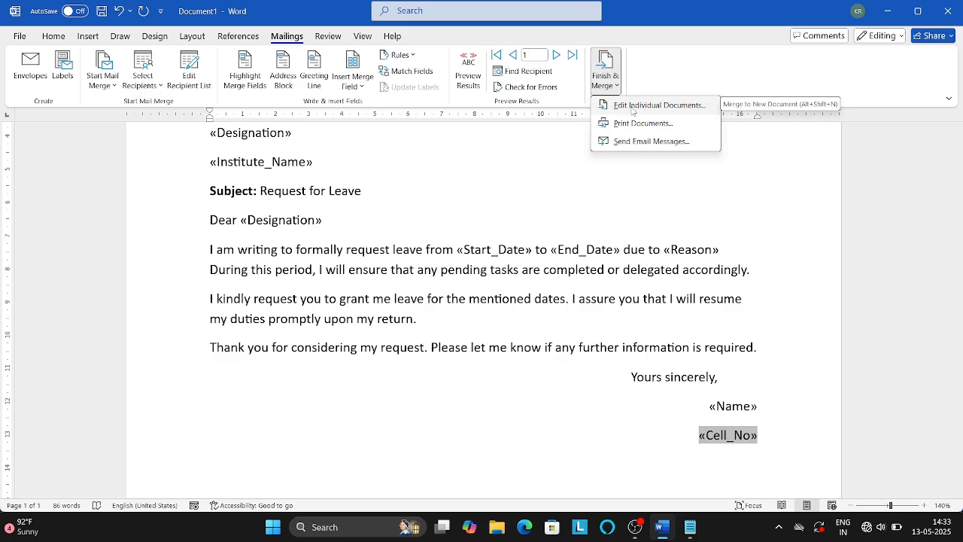
{"action": "left_click", "coordinate": [663, 111]}
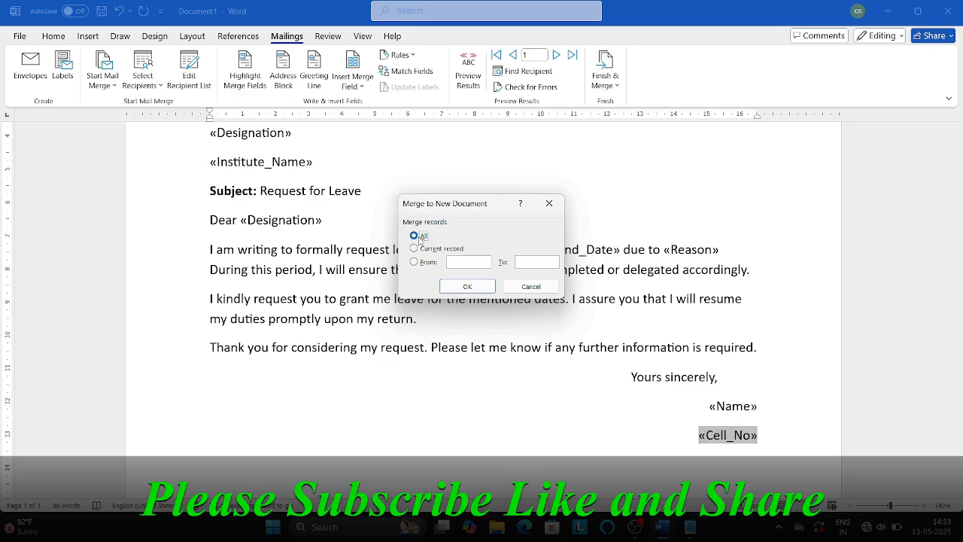
{"action": "left_click", "coordinate": [472, 291]}
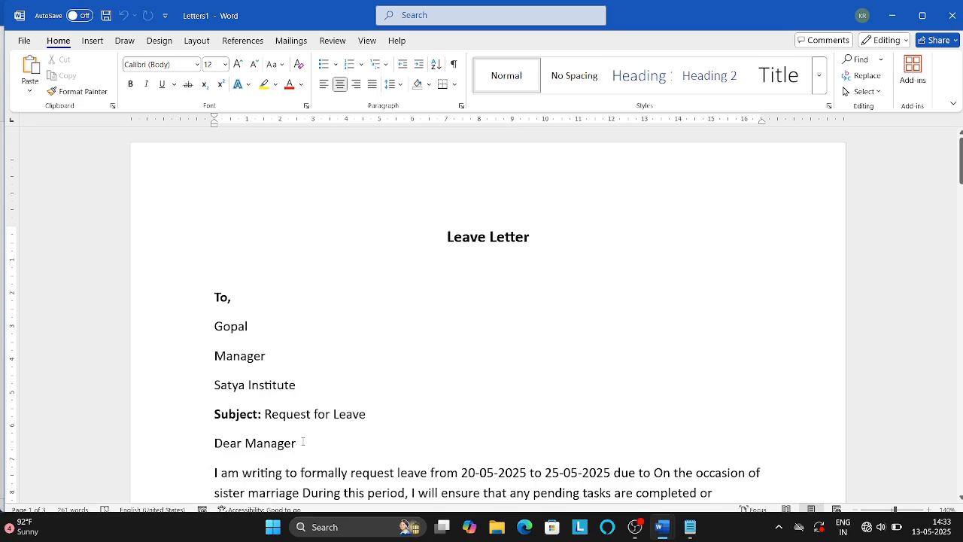
{"action": "mouse_move", "coordinate": [960, 159]}
{"action": "left_mouse_down"}
{"action": "mouse_move", "coordinate": [960, 380]}
{"action": "mouse_move", "coordinate": [949, 413]}
{"action": "left_mouse_up"}
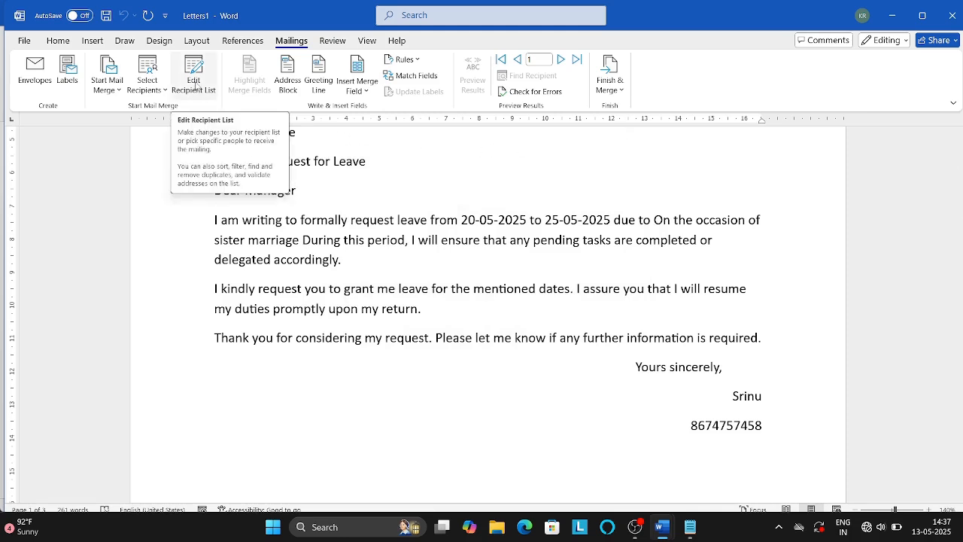
{"action": "left_click", "coordinate": [395, 288]}
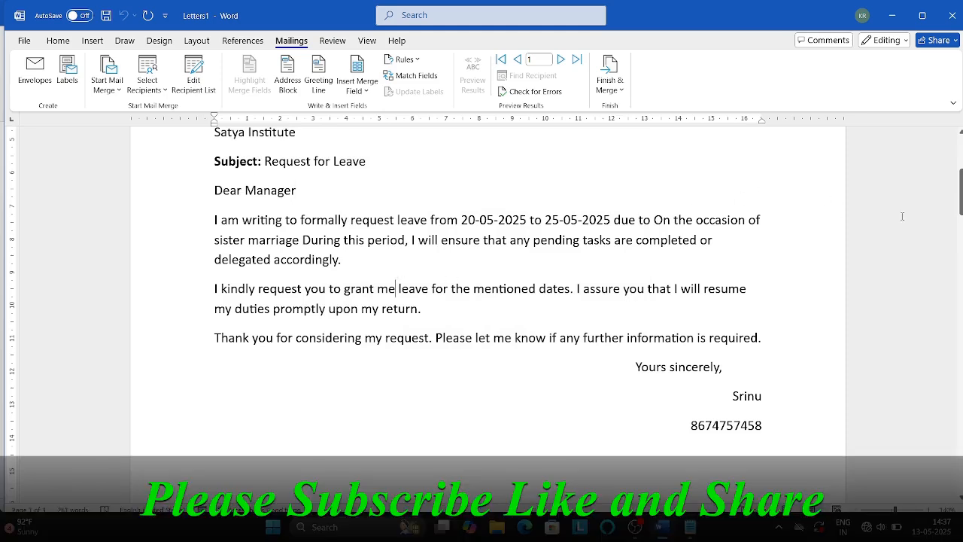
{"action": "left_click_drag", "start_coordinate": [961, 200], "coordinate": [961, 427]}
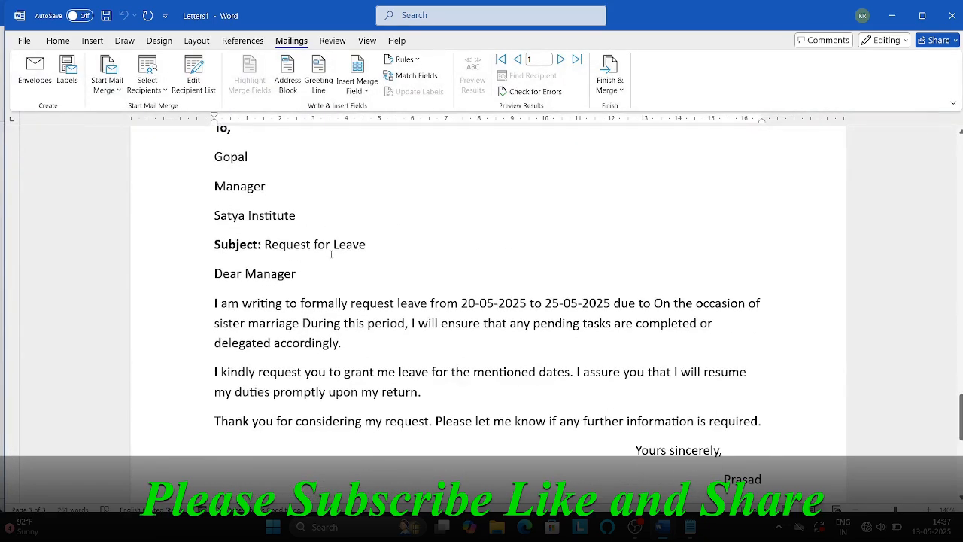